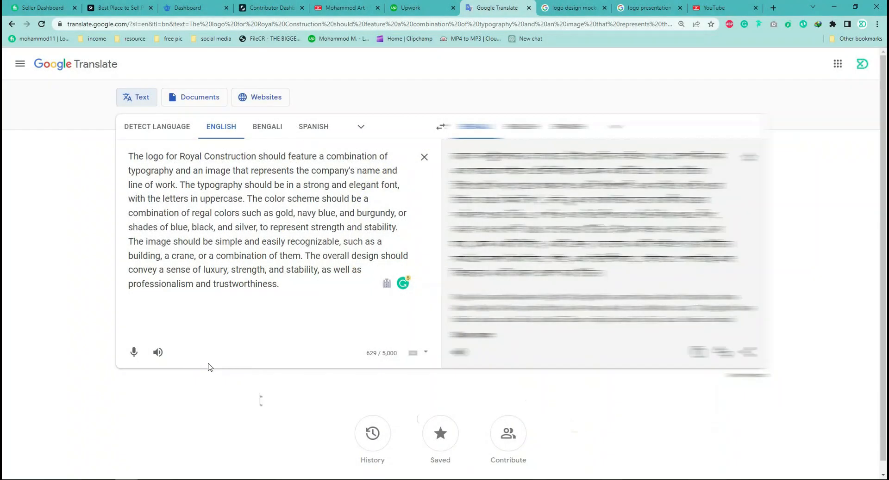
- Highlight and read through the Royal Construction logo brief in the English source text
drag(131, 156, 295, 287)
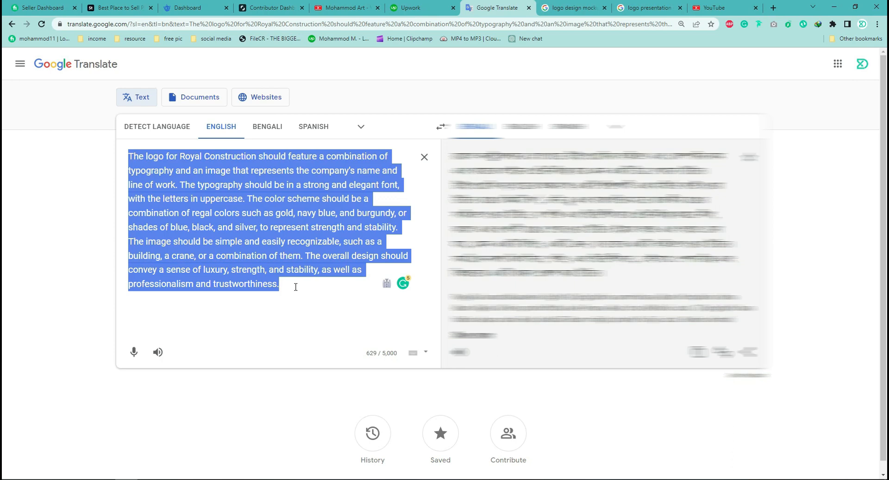
click(296, 287)
drag(295, 287, 119, 156)
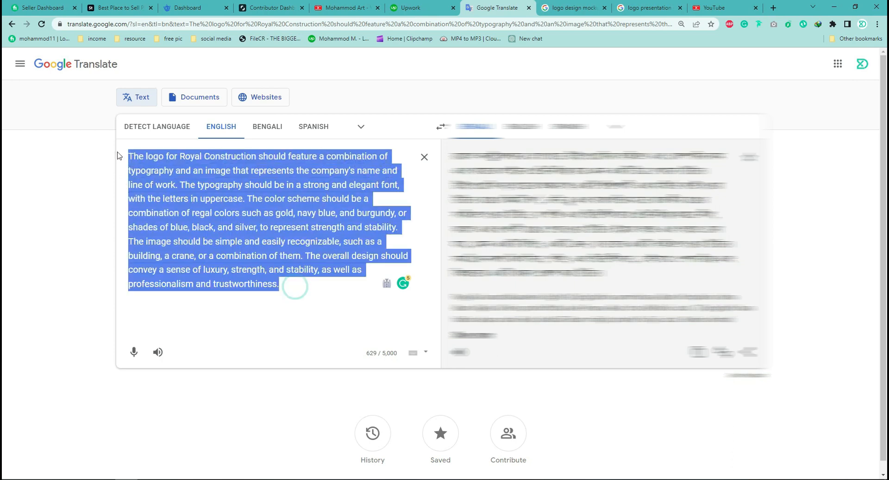
click(200, 159)
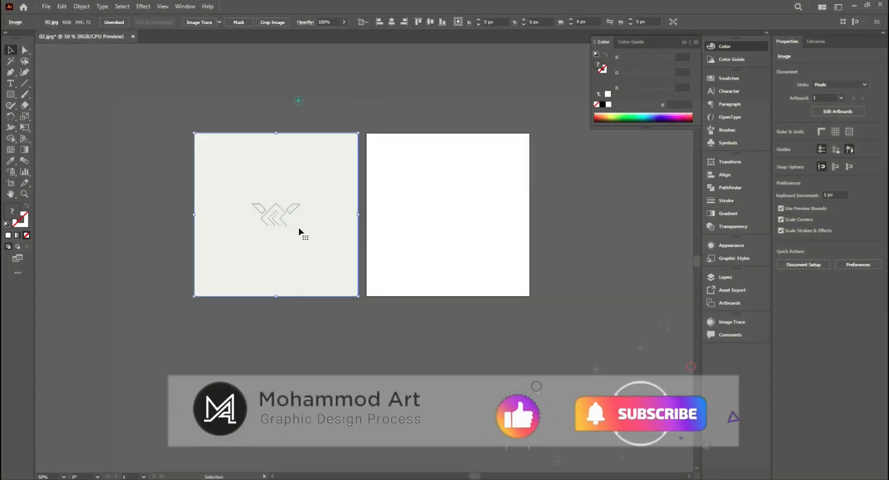
- In Illustrator, centre the logo sketch image horizontally on the artboard and set its opacity to 75%
click(326, 98)
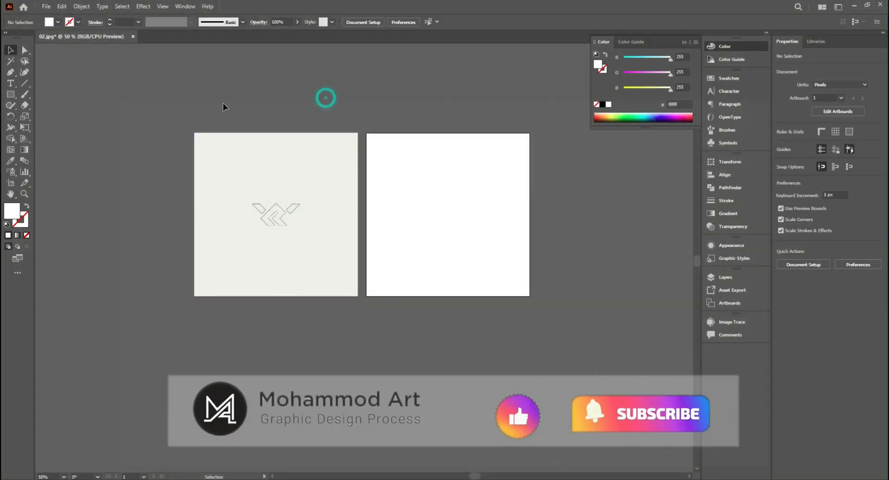
click(274, 261)
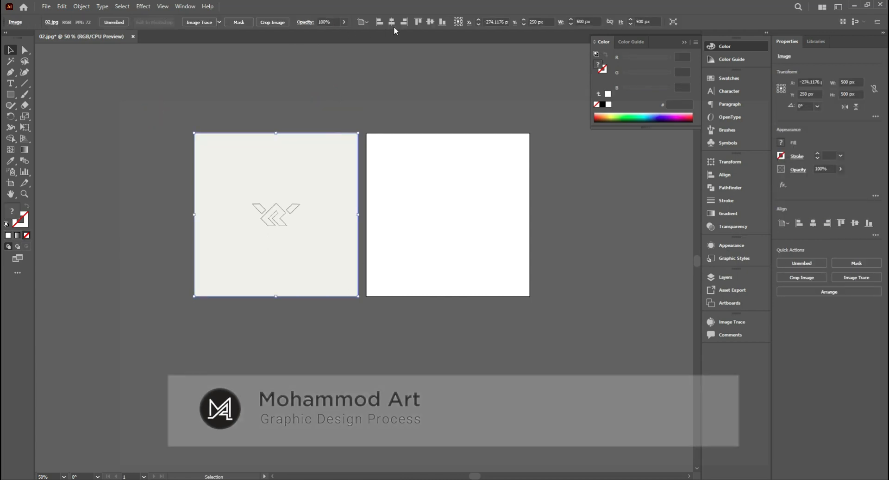
click(392, 23)
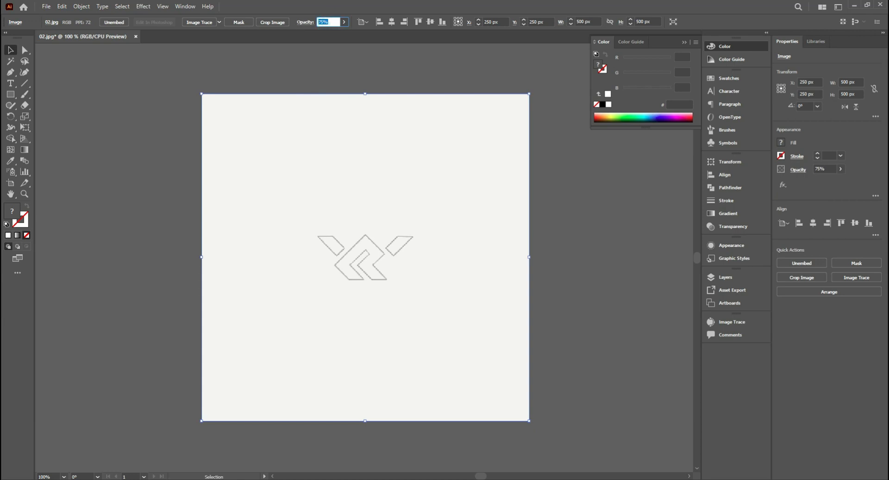
drag(300, 82, 407, 275)
- Lock the sketch image in place
click(64, 6)
mouse_move(74, 5)
mouse_move(95, 71)
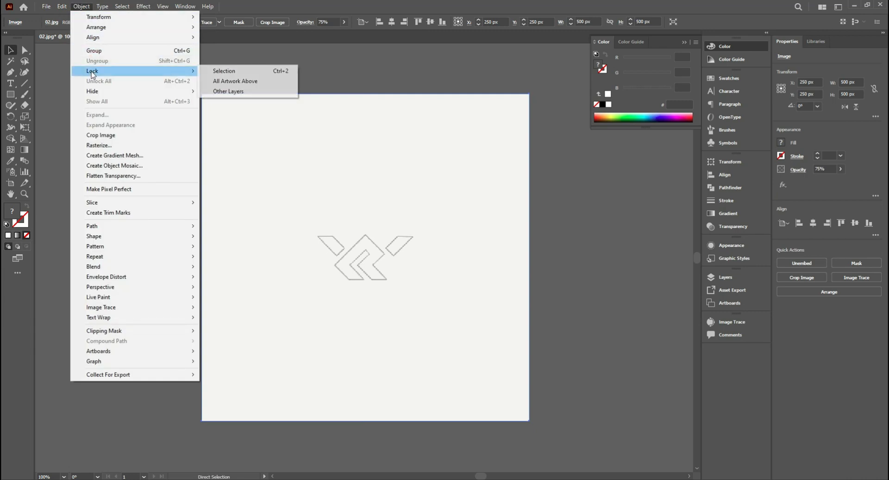
click(219, 73)
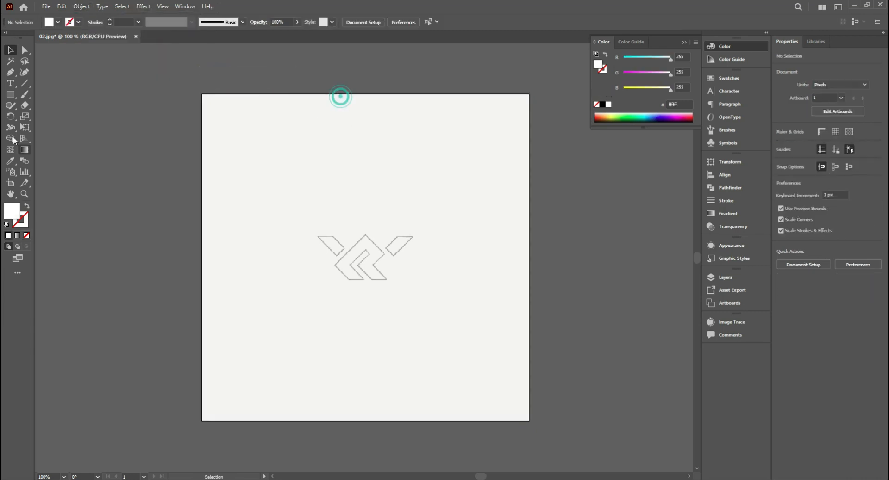
- Draw a vertical line about 245 px tall beside the sketch with no fill and a 0.5 pt black stroke
click(27, 208)
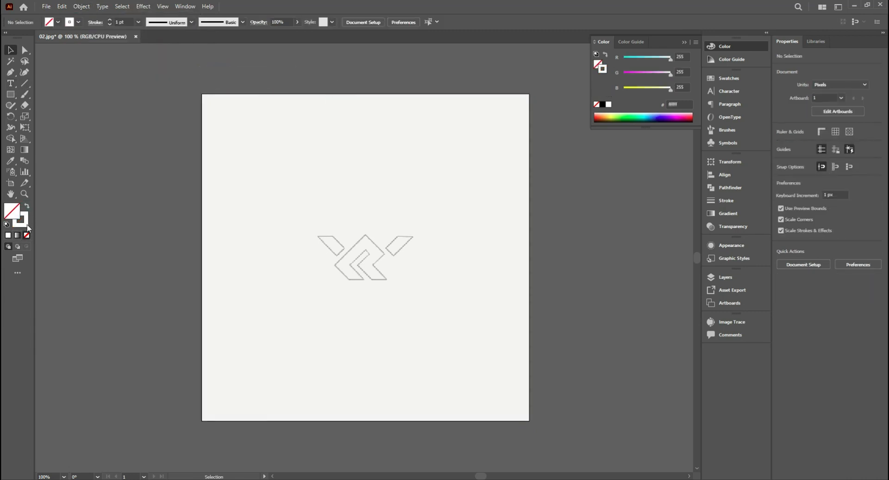
click(601, 105)
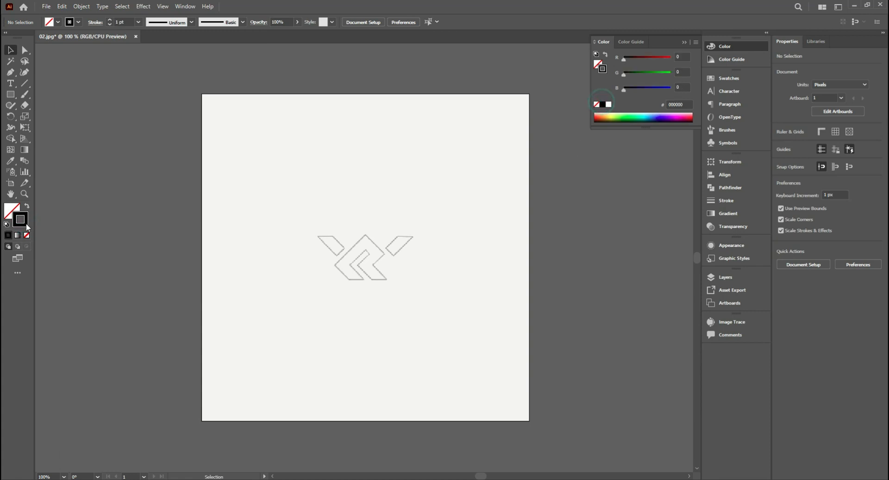
click(110, 24)
click(25, 84)
scroll(277, 257, up, 1)
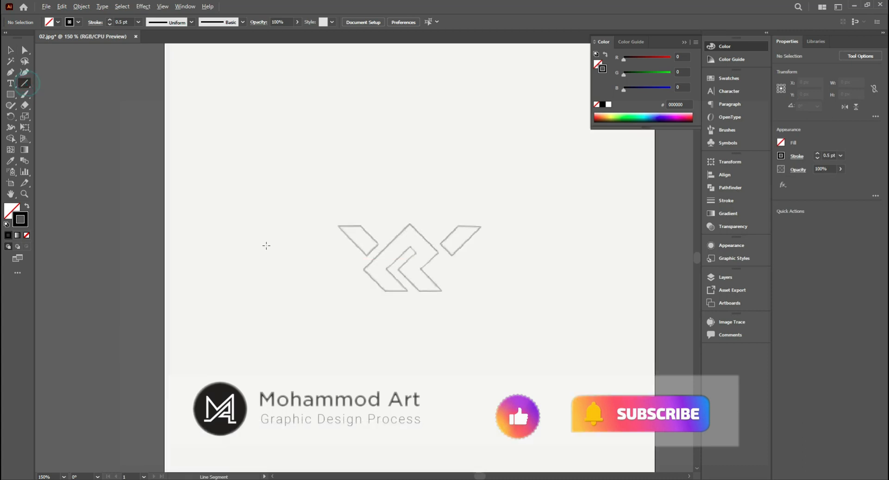
drag(220, 122, 256, 362)
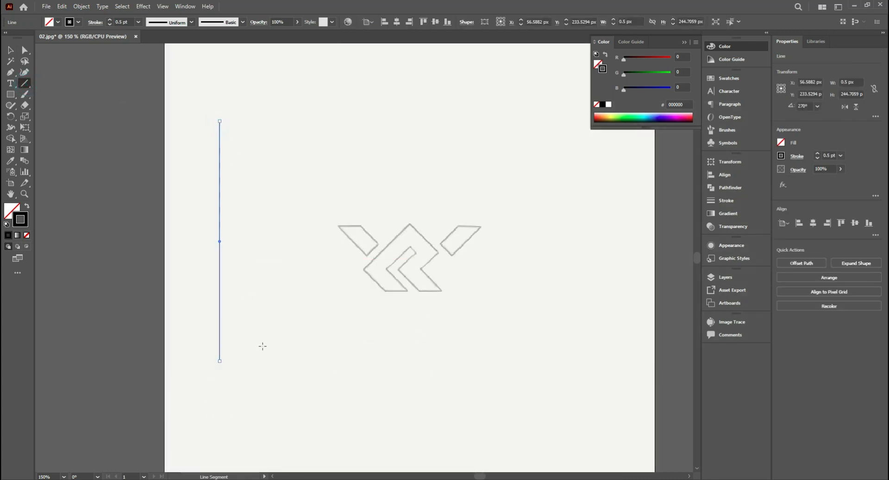
- Duplicate the vertical line sideways to make three parallel lines spanning about 29 px
click(10, 52)
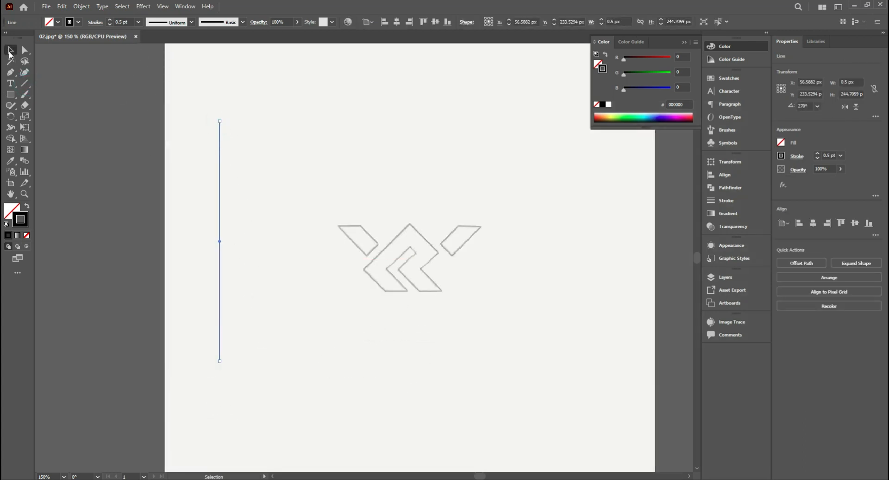
click(257, 220)
drag(220, 242, 248, 244)
click(257, 233)
- Copy the three lines sideways by about 29 px and repeat the copy until the lines span about 201 px
drag(279, 206, 263, 265)
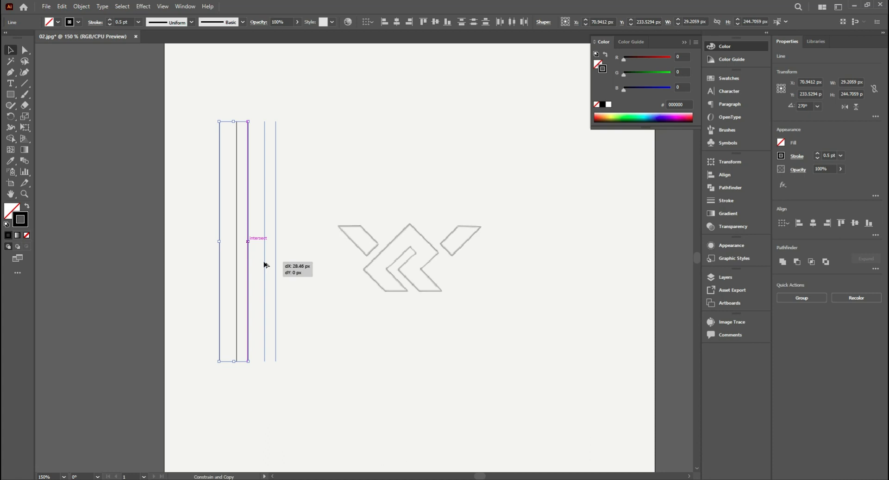
drag(265, 265, 265, 265)
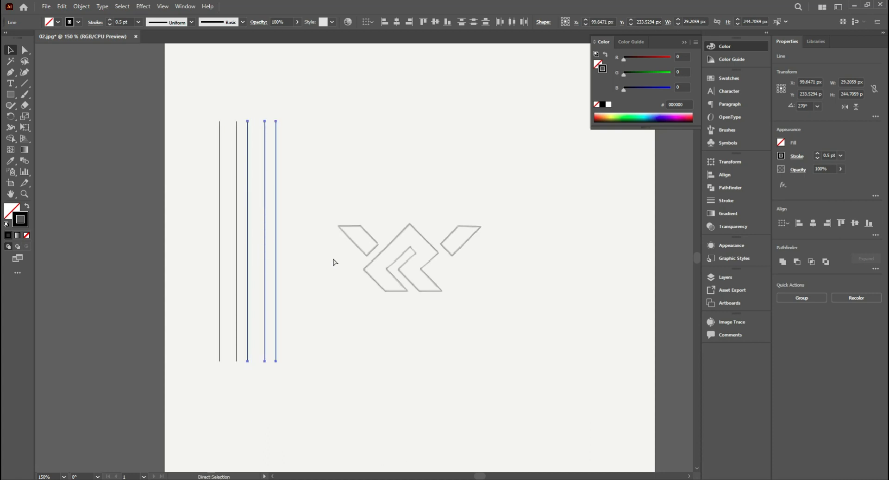
key(ctrl+d)
key(ctrl+d)
key(ctrl+d)
key(ctrl+d)
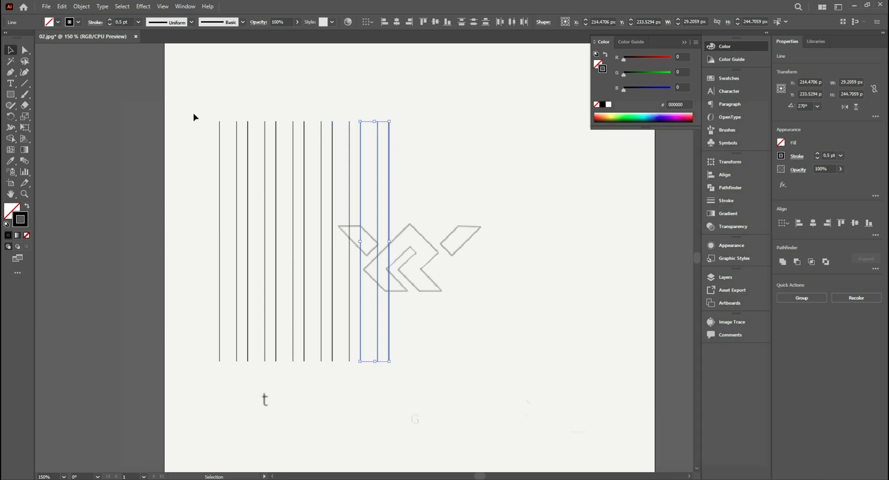
- Select all the vertical lines and group them
drag(201, 104, 490, 309)
right_click(444, 169)
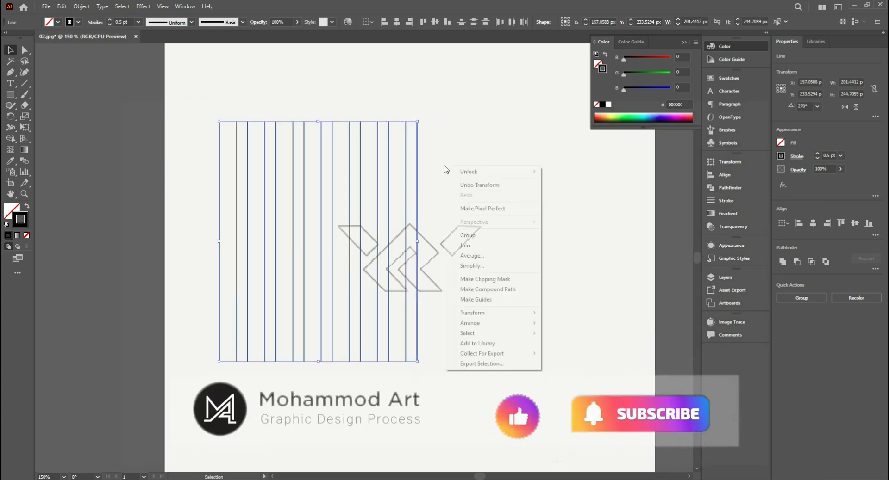
click(486, 235)
drag(465, 150, 201, 276)
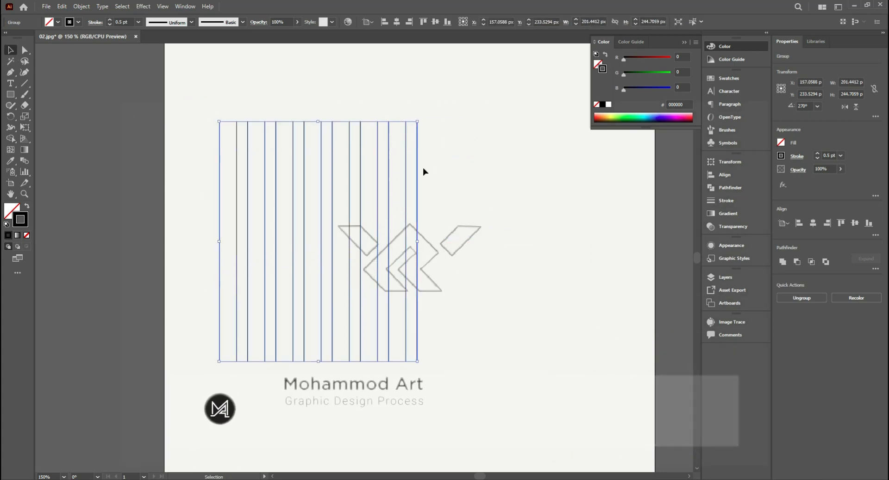
- Paste a copy of the vertical line group in front and rotate it 45° clockwise
click(61, 7)
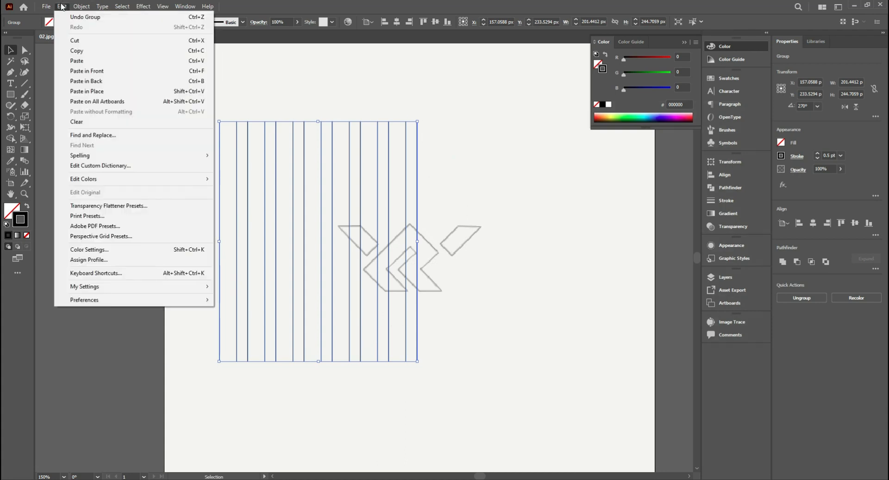
click(76, 50)
click(61, 6)
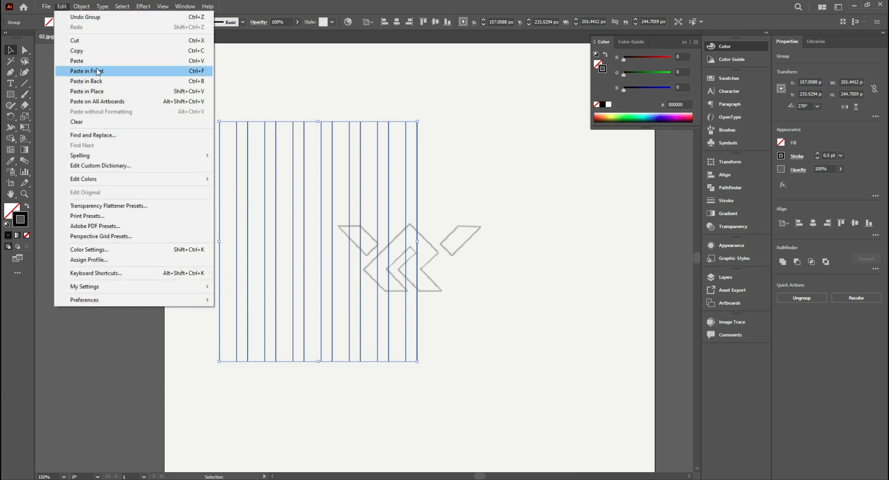
click(95, 70)
drag(420, 118, 460, 230)
- Reflect a copy of the diagonal line group across the vertical axis
right_click(446, 137)
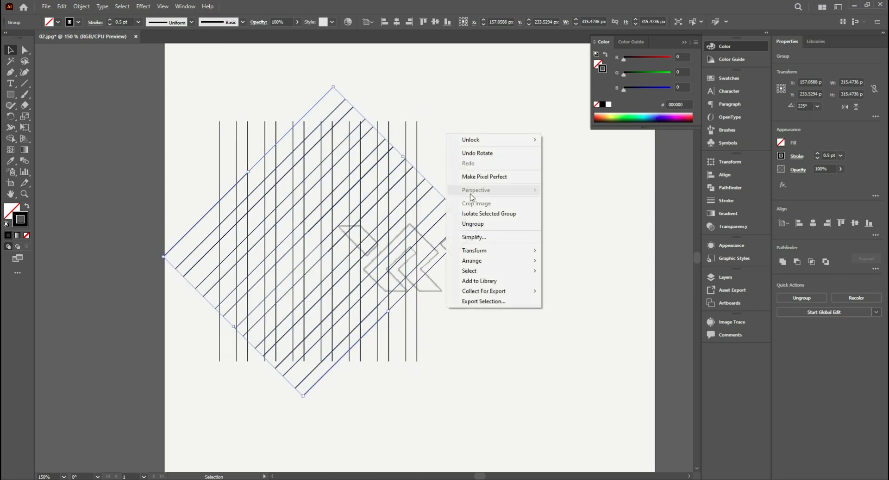
click(483, 251)
click(610, 288)
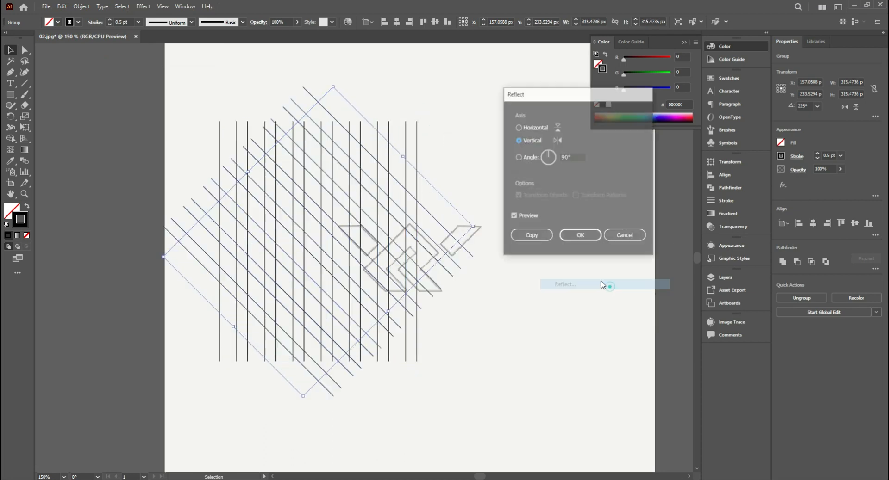
click(531, 234)
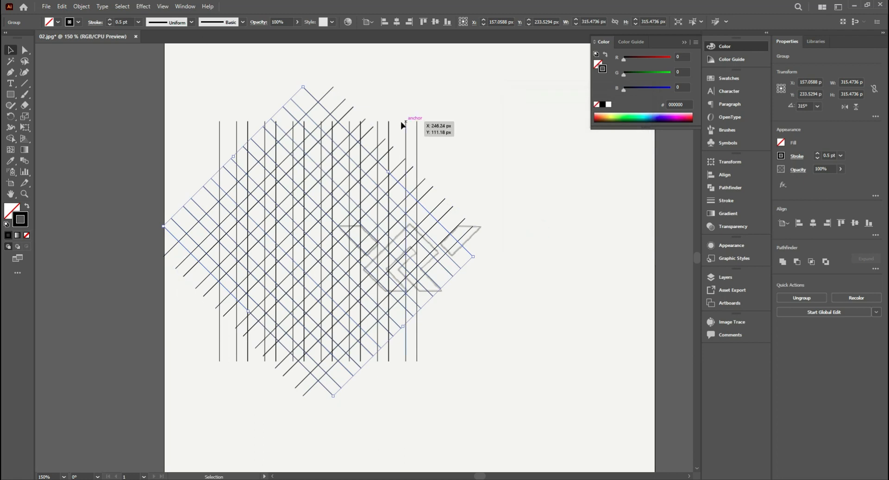
- Paste a copy of the vertical line group in front and rotate it 90° to form horizontal lines
click(389, 123)
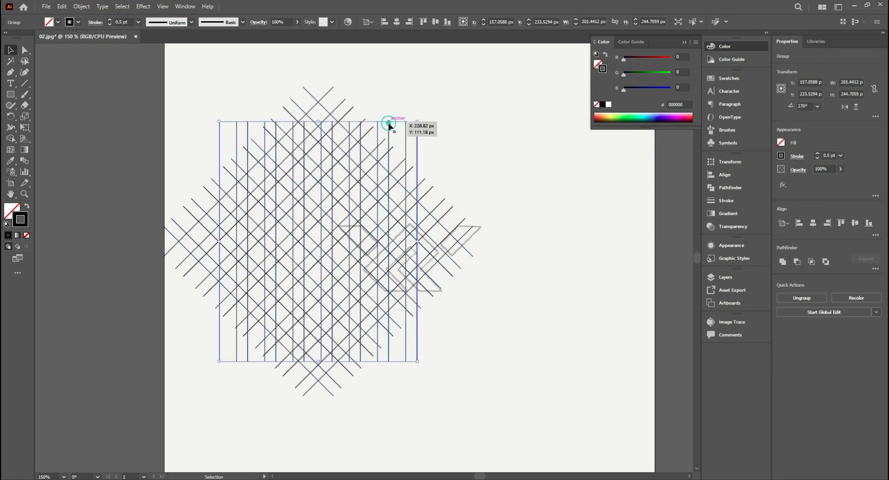
click(64, 8)
click(83, 52)
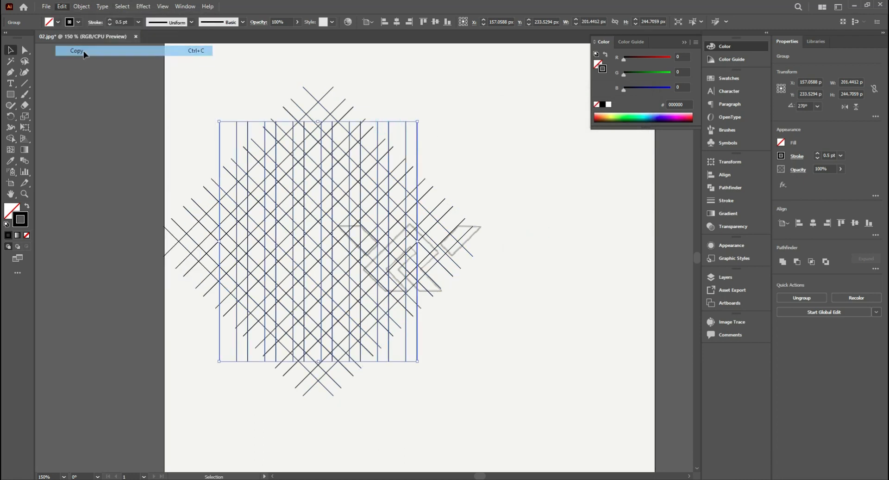
click(65, 8)
click(88, 70)
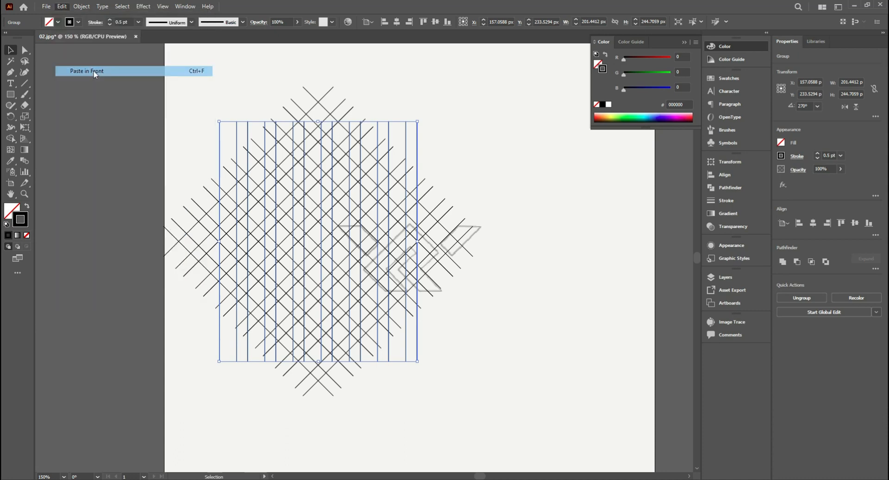
drag(419, 115, 514, 365)
click(515, 205)
- Move all four line sets over the logo sketch and group them into one grid
drag(234, 349, 233, 352)
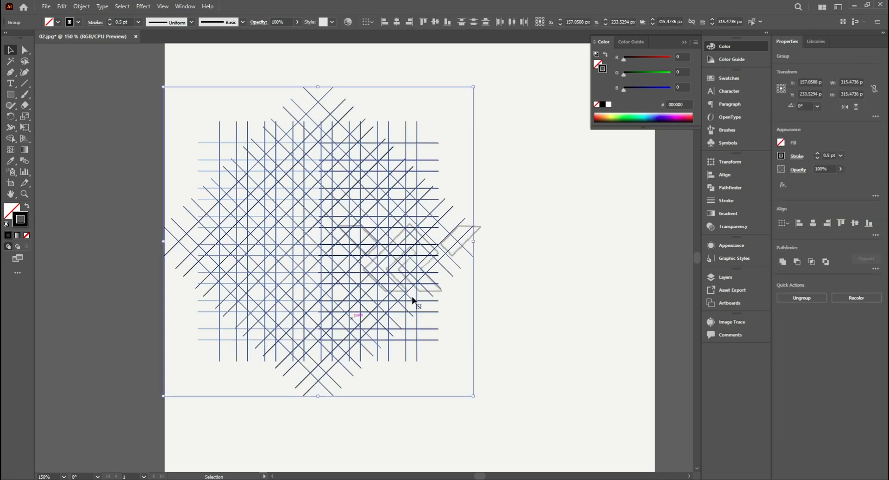
drag(431, 287, 384, 226)
drag(286, 184, 348, 194)
scroll(335, 197, up, 1)
scroll(374, 239, up, 1)
scroll(375, 238, down, 1)
drag(359, 241, 375, 243)
right_click(367, 162)
click(408, 244)
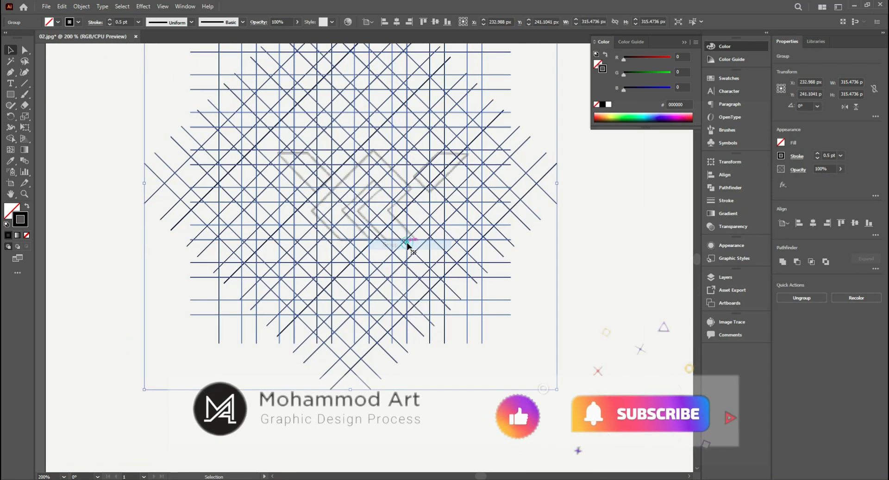
- Centre the grid on the artboard and fine-tune its position to about X 247.8 px, Y 242 px over the sketch
click(397, 22)
click(435, 22)
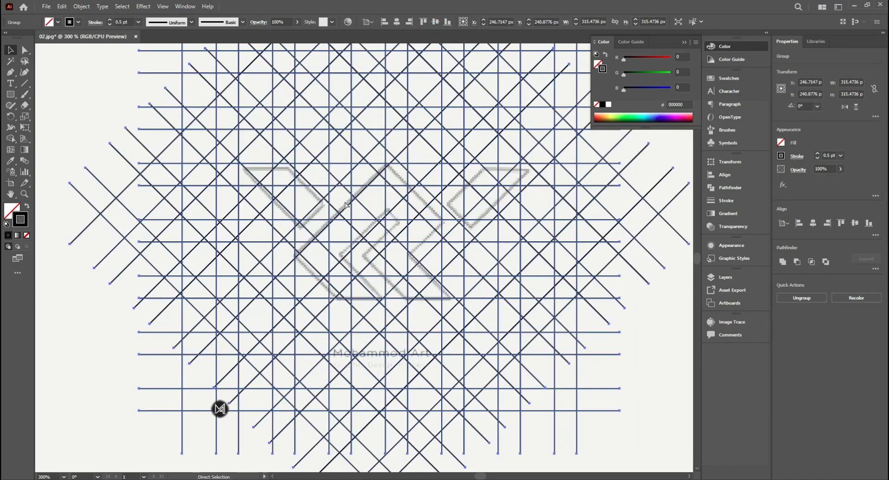
key(Down)
key(v)
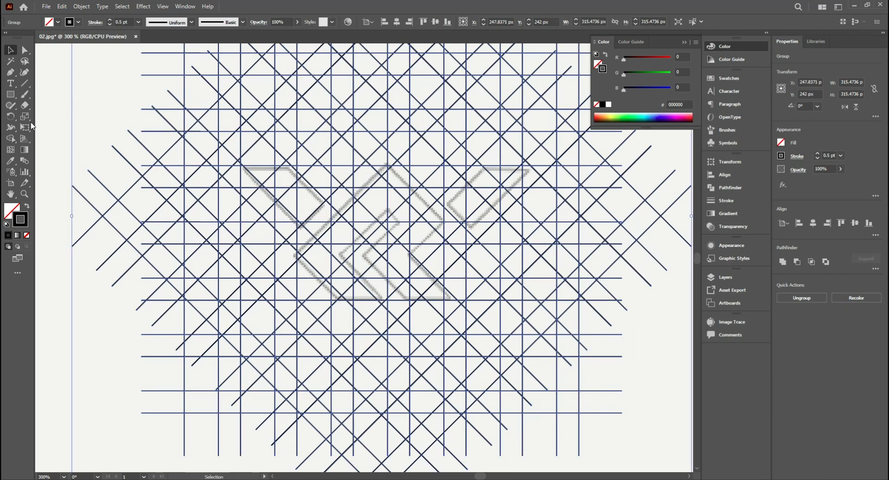
- Merge the grid cells inside the sketch's left wing into one solid black shape with Shape Builder, using no stroke
click(14, 139)
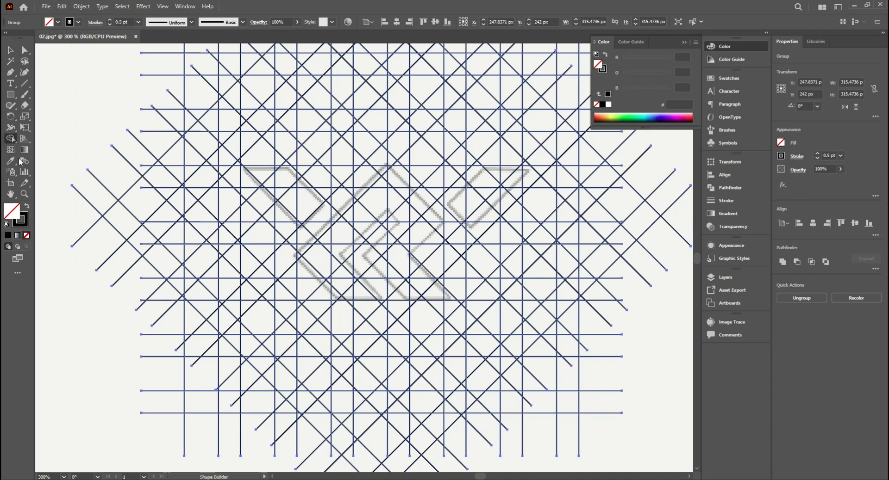
click(28, 207)
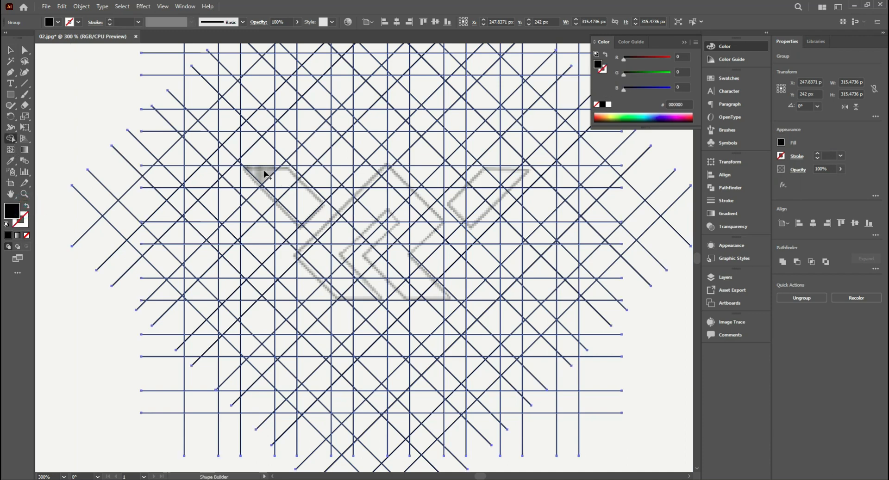
mouse_move(264, 173)
mouse_down()
mouse_move(305, 200)
mouse_move(274, 169)
mouse_move(275, 195)
mouse_up()
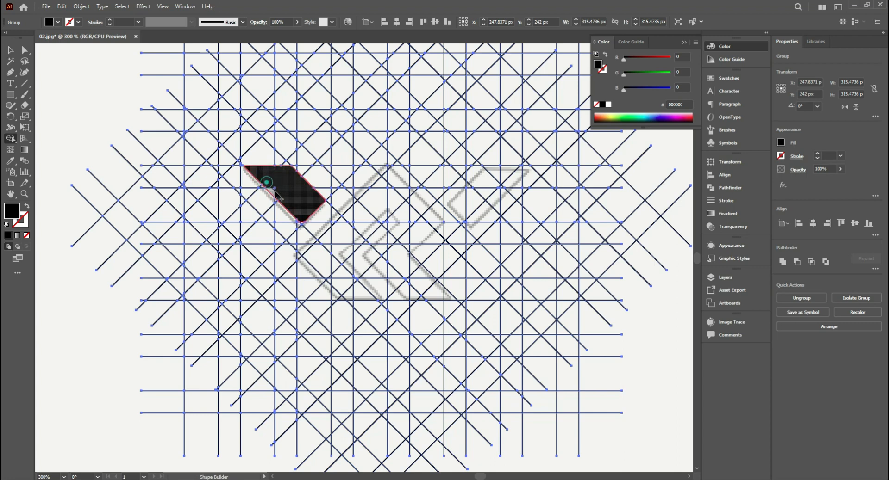
scroll(291, 172, up, 3)
drag(319, 223, 262, 157)
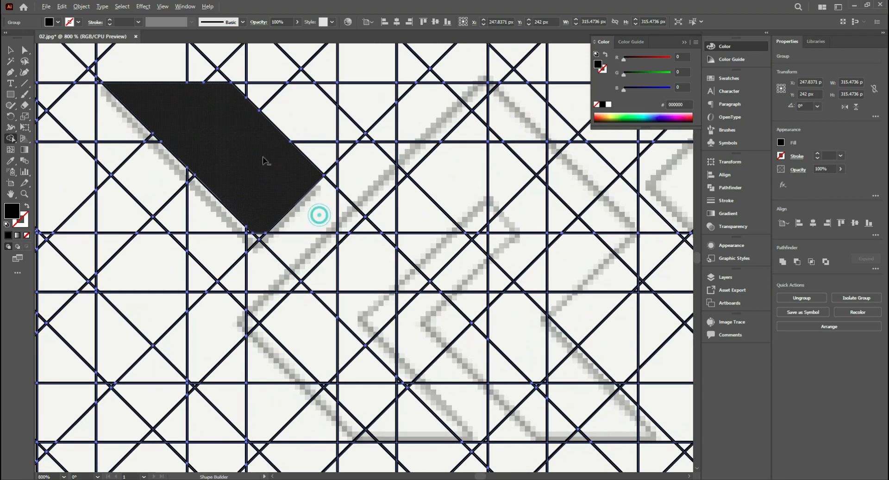
drag(255, 208, 259, 235)
scroll(255, 227, down, 1)
drag(277, 165, 227, 96)
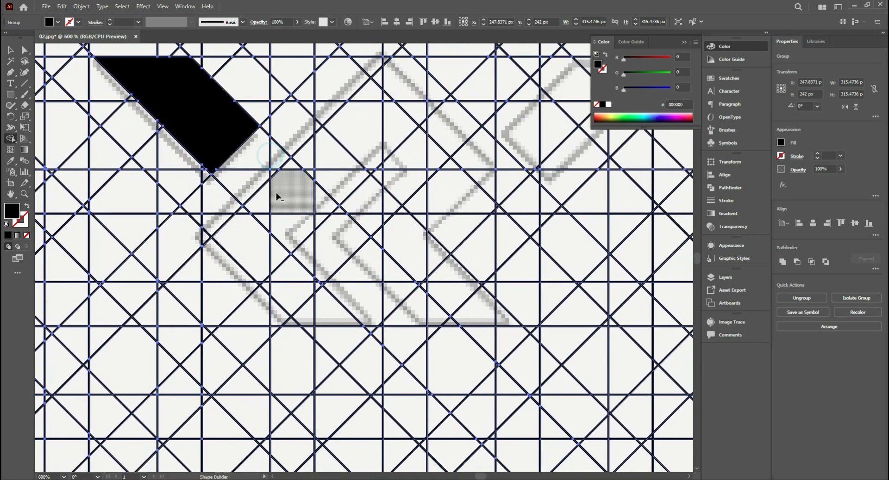
scroll(277, 194, down, 1)
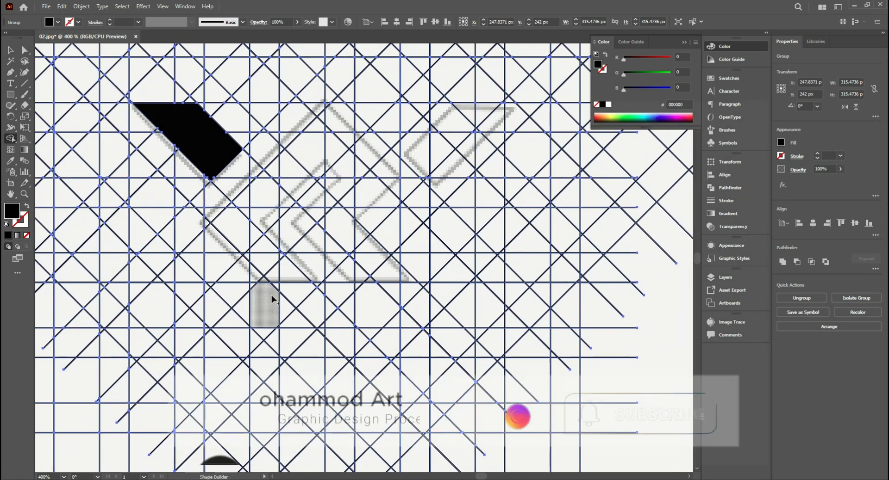
- Merge the grid cells under the sketch's central peaked R shape into one solid black shape with Shape Builder
mouse_move(202, 241)
mouse_down()
mouse_move(217, 276)
mouse_move(243, 299)
mouse_move(287, 313)
mouse_move(281, 327)
mouse_move(260, 282)
mouse_move(206, 236)
mouse_move(325, 160)
mouse_up()
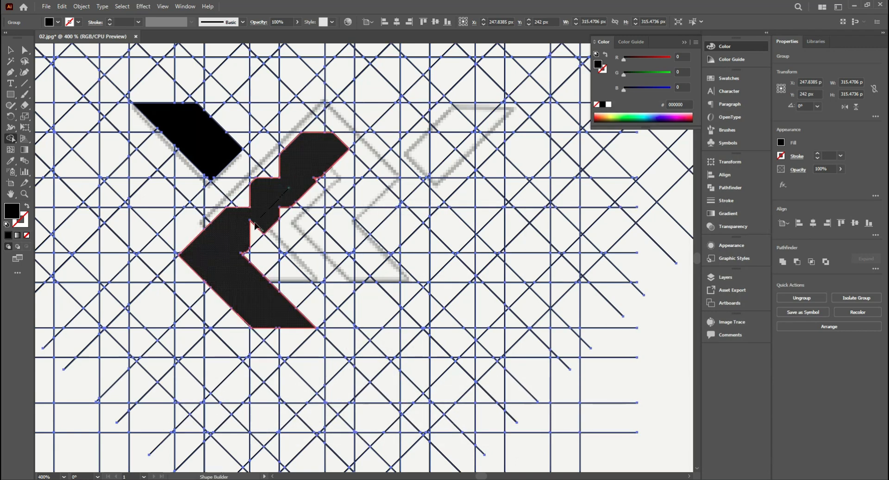
drag(256, 232, 325, 165)
drag(272, 171, 315, 156)
mouse_move(242, 200)
mouse_down()
mouse_move(333, 141)
mouse_move(327, 135)
mouse_move(387, 195)
mouse_up()
drag(318, 159, 339, 191)
drag(320, 174, 359, 202)
mouse_move(371, 198)
mouse_down()
mouse_move(375, 215)
mouse_move(402, 204)
mouse_up()
scroll(384, 212, up, 1)
drag(345, 204, 310, 231)
drag(341, 230, 268, 254)
drag(311, 206, 301, 202)
mouse_move(267, 267)
mouse_down()
mouse_move(245, 279)
mouse_move(296, 273)
mouse_up()
mouse_move(285, 274)
mouse_down()
mouse_move(270, 320)
mouse_move(398, 373)
mouse_move(403, 366)
mouse_move(334, 299)
mouse_up()
drag(312, 281, 306, 260)
click(279, 315)
scroll(326, 347, up, 1)
scroll(328, 300, up, 1)
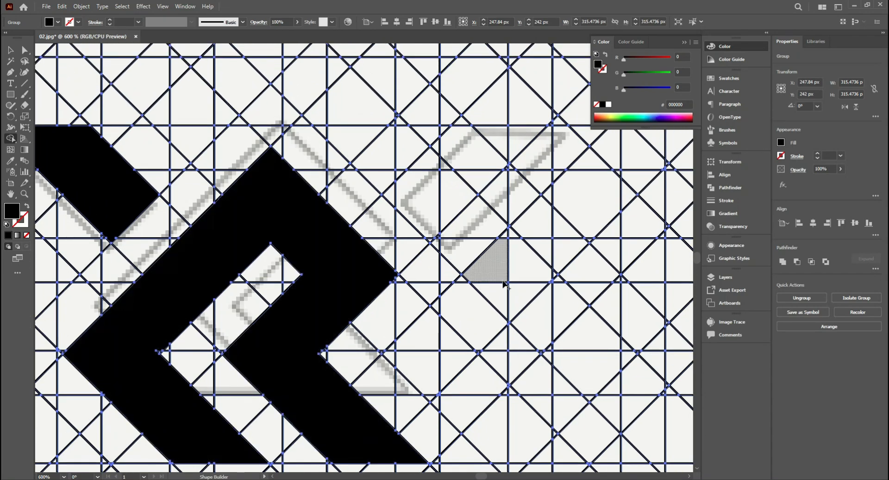
click(130, 226)
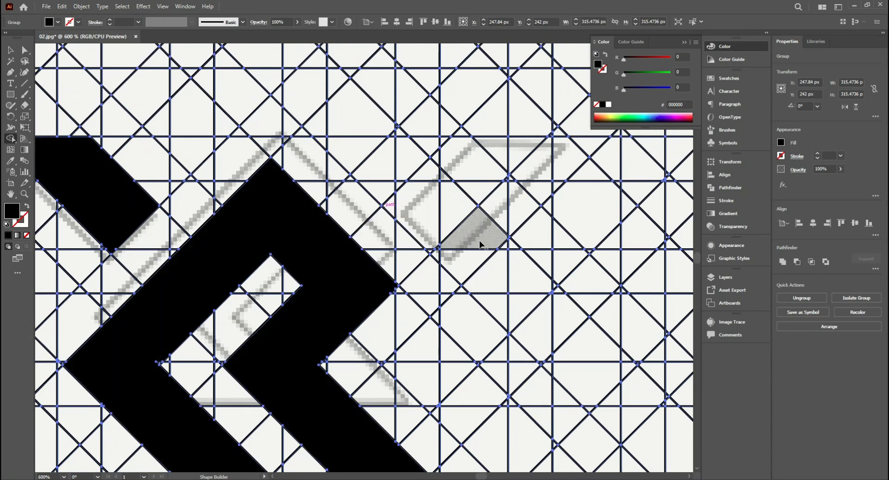
scroll(283, 239, down, 3)
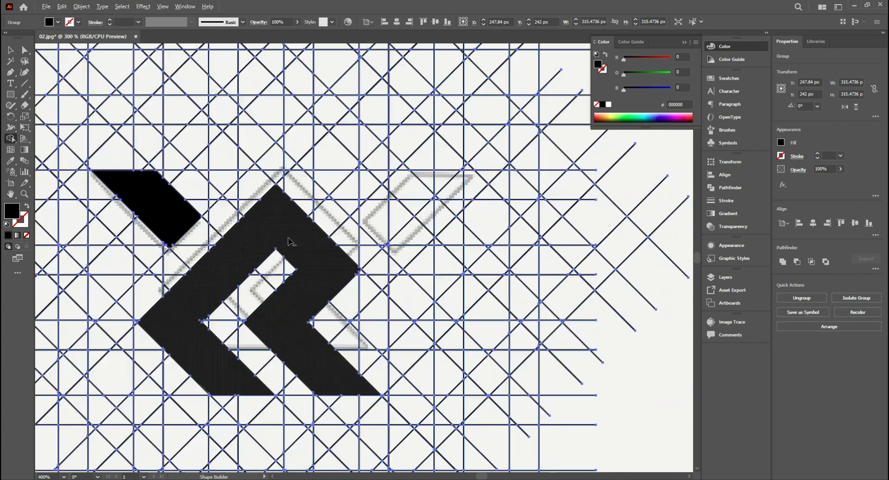
scroll(287, 232, up, 1)
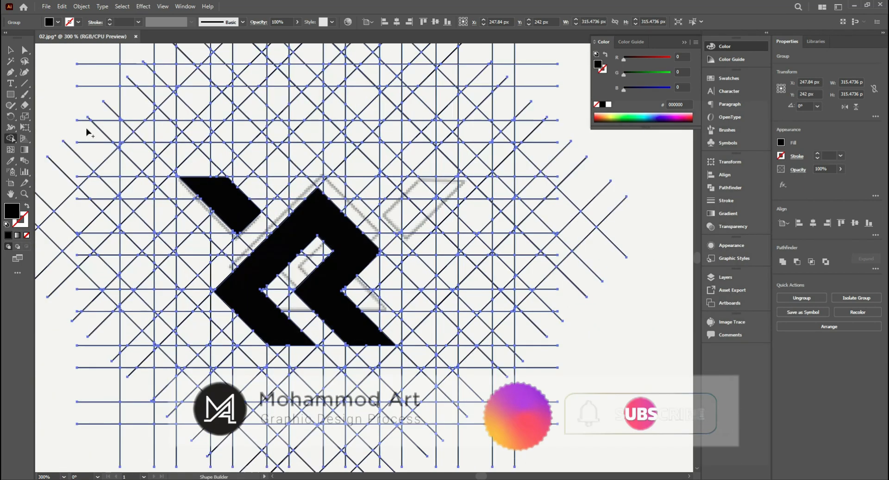
- Ungroup the grid and its nested group to free the filled black shapes from the lines
click(10, 50)
click(614, 153)
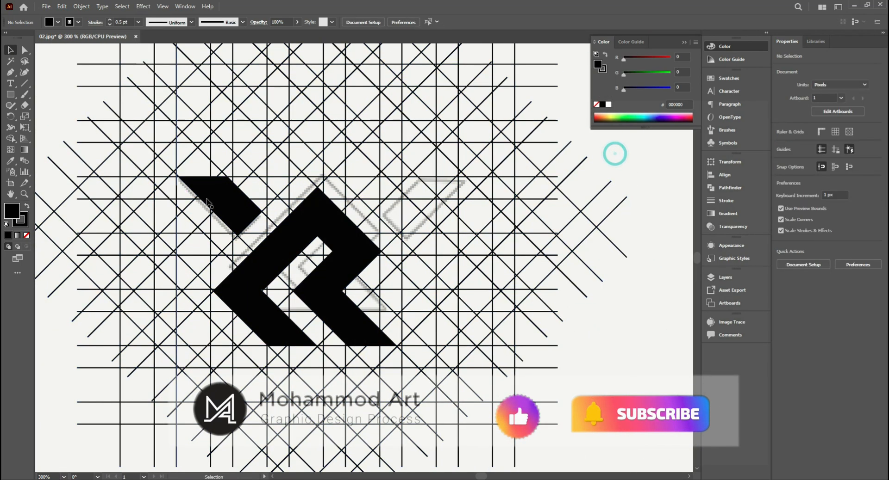
click(228, 194)
right_click(222, 198)
click(292, 287)
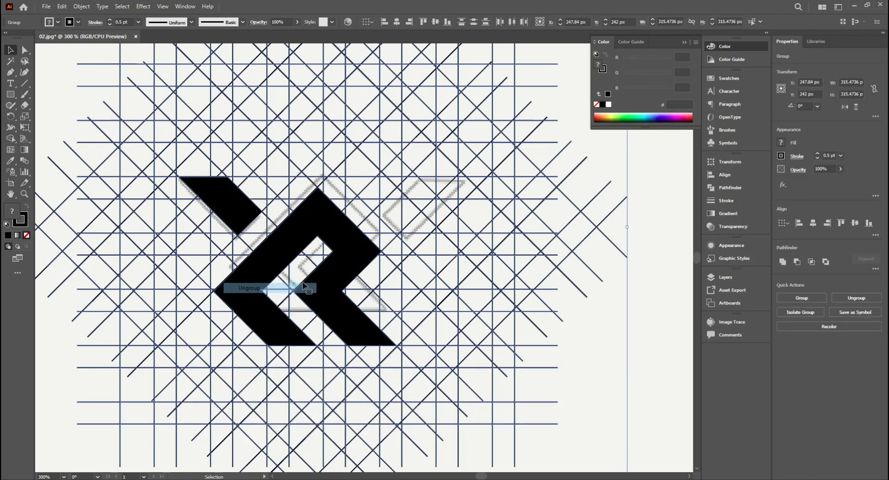
scroll(452, 218, down, 2)
click(494, 190)
click(309, 222)
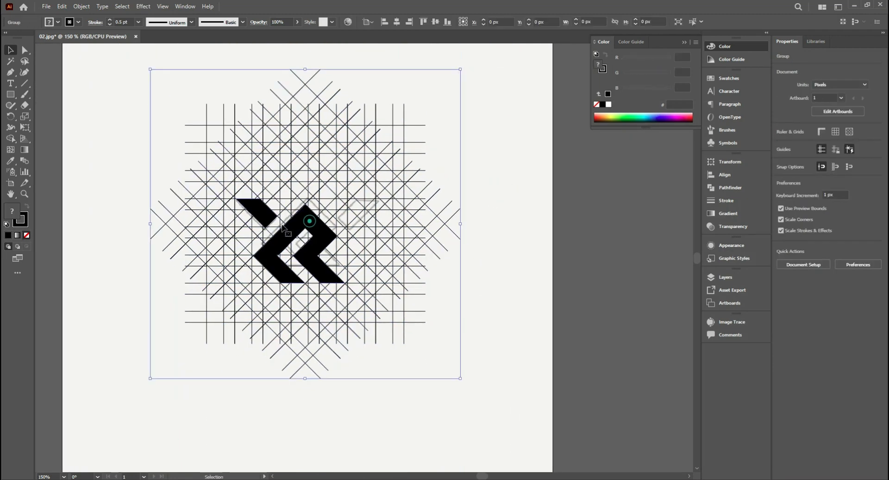
right_click(300, 209)
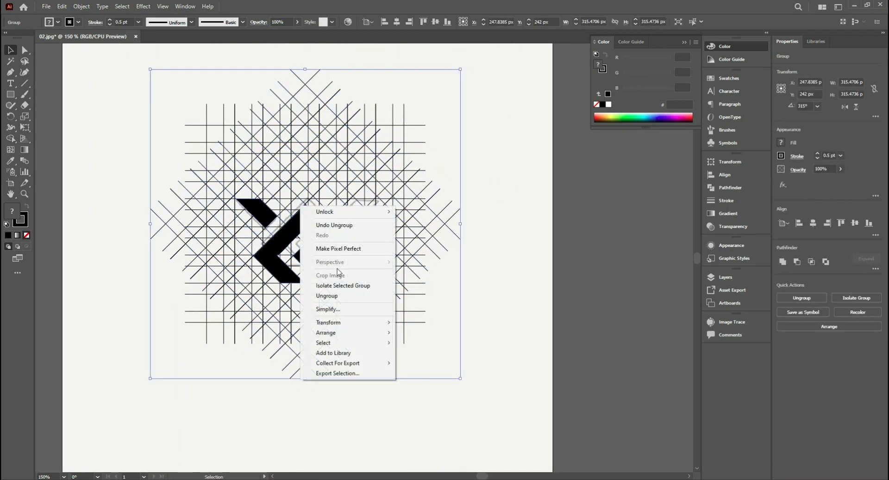
click(349, 295)
- Move the two black shapes off the grid to the artboard's upper right and delete all the grid lines
click(490, 275)
click(309, 220)
drag(258, 206, 466, 92)
drag(413, 98, 231, 370)
key(Delete)
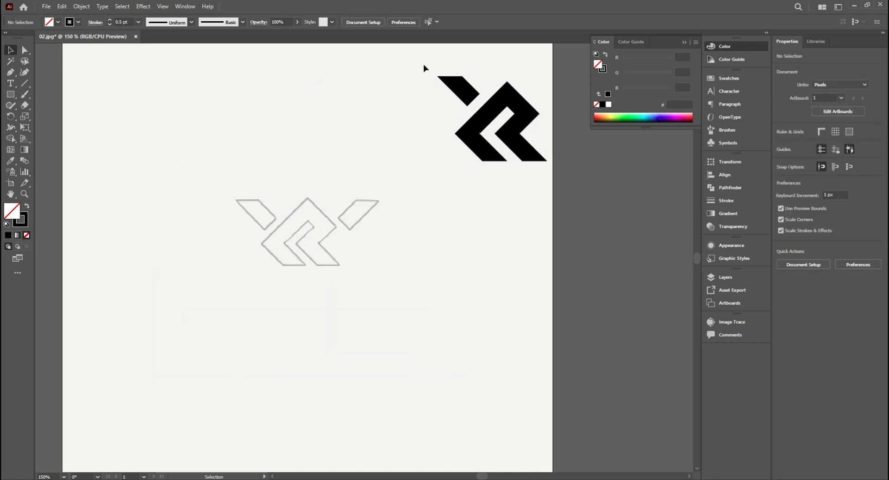
- Move the black wing and central shape back over the sketch and remove their stroke
mouse_move(422, 64)
mouse_down()
mouse_move(525, 164)
mouse_move(331, 244)
mouse_move(329, 233)
mouse_move(319, 244)
mouse_up()
click(383, 247)
drag(376, 235, 384, 238)
click(320, 220)
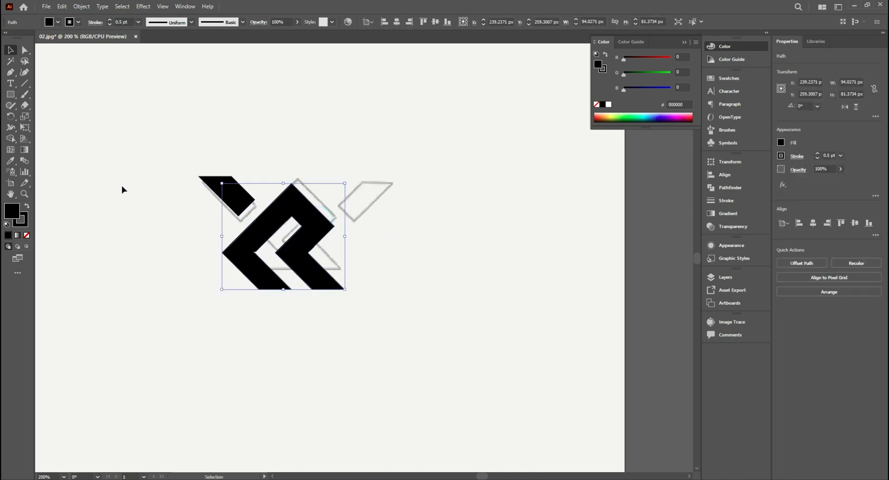
drag(133, 146, 363, 315)
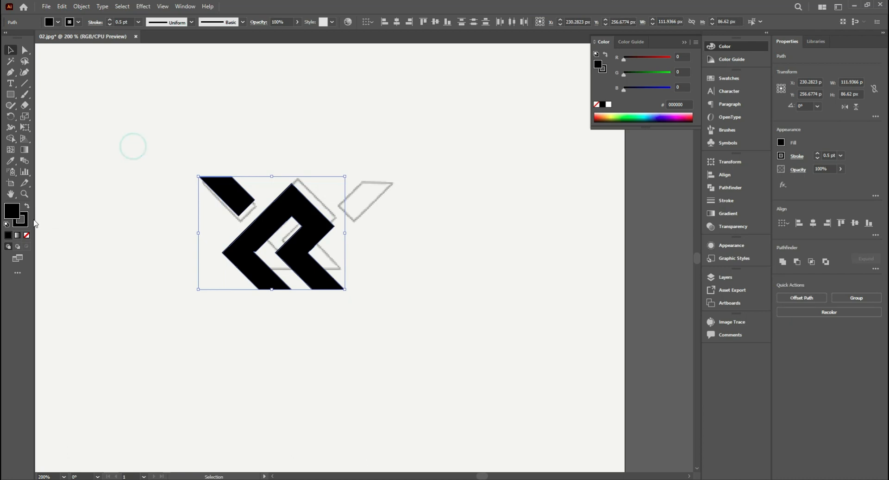
click(27, 236)
click(137, 183)
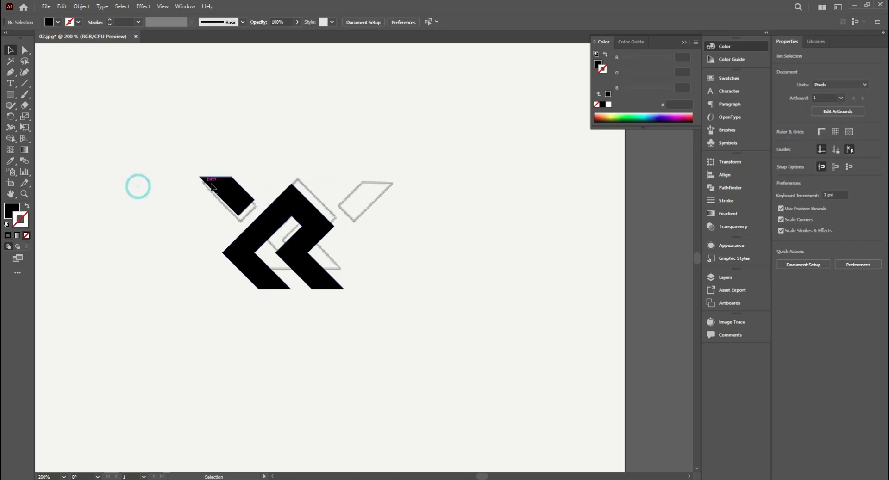
- Reflect a copy of the left wing across a vertical axis through the central shape's peak to form the right wing
click(224, 188)
drag(13, 121, 46, 125)
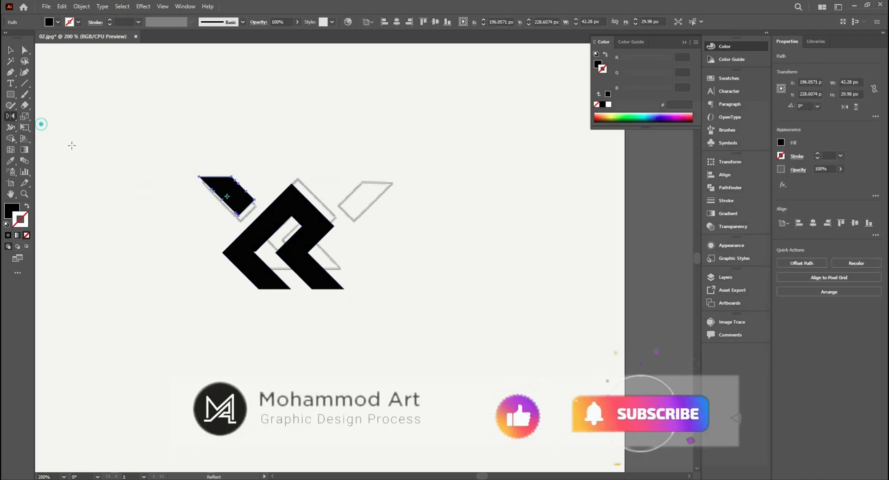
alt+click(290, 184)
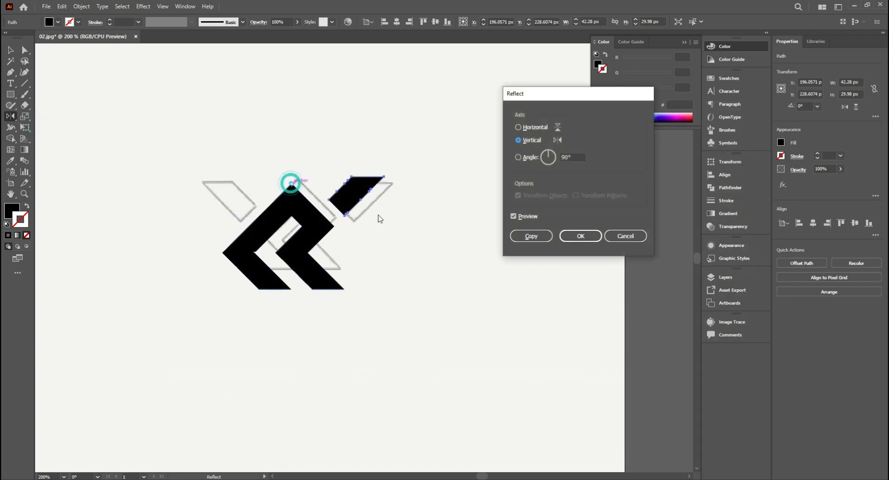
click(543, 237)
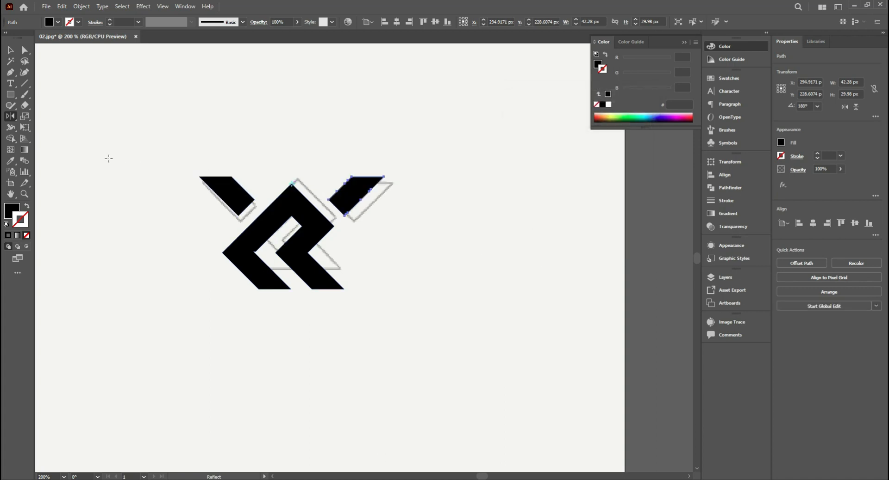
click(181, 113)
scroll(413, 149, down, 1)
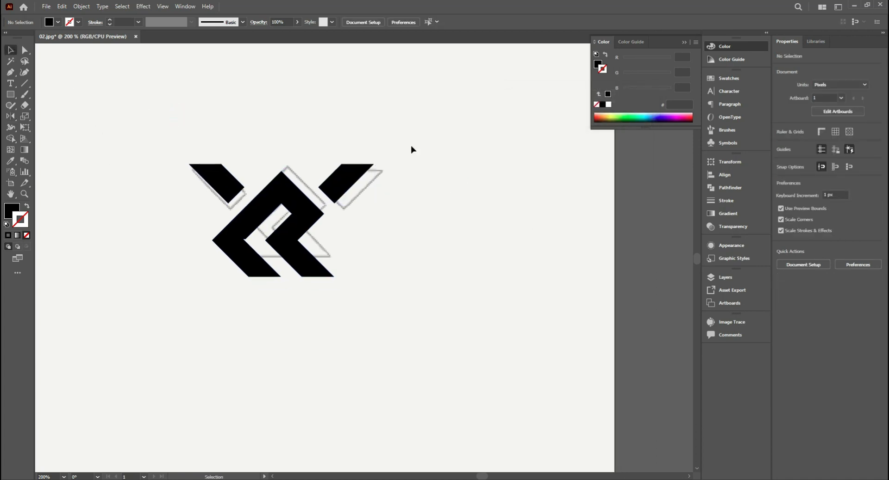
- Clean up the notched inner left corner of the central shape so its edges meet in one sharp point
click(272, 269)
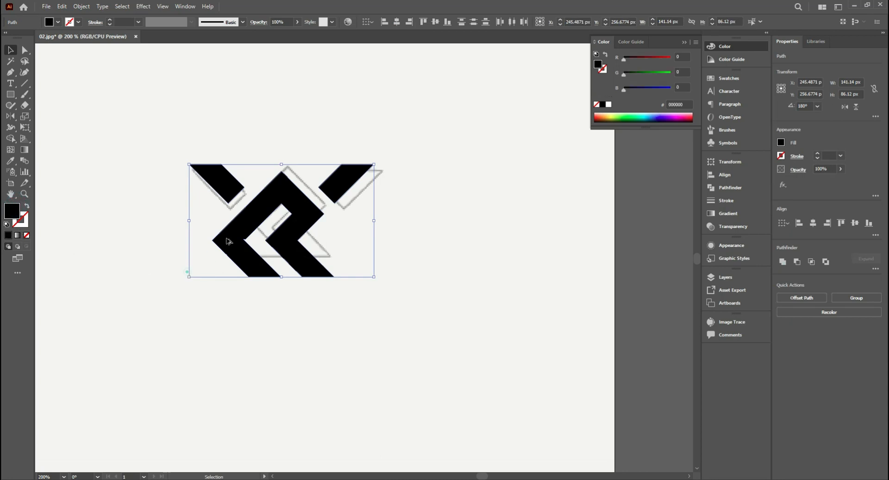
scroll(227, 240, up, 2)
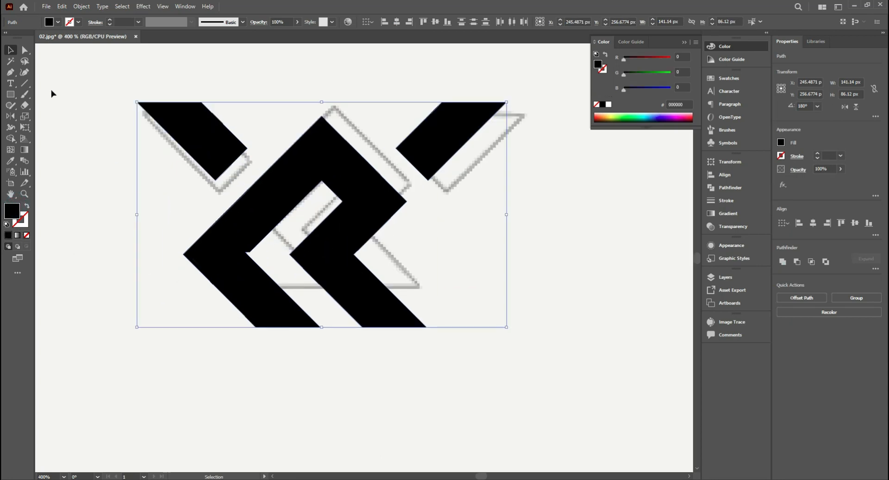
key(a)
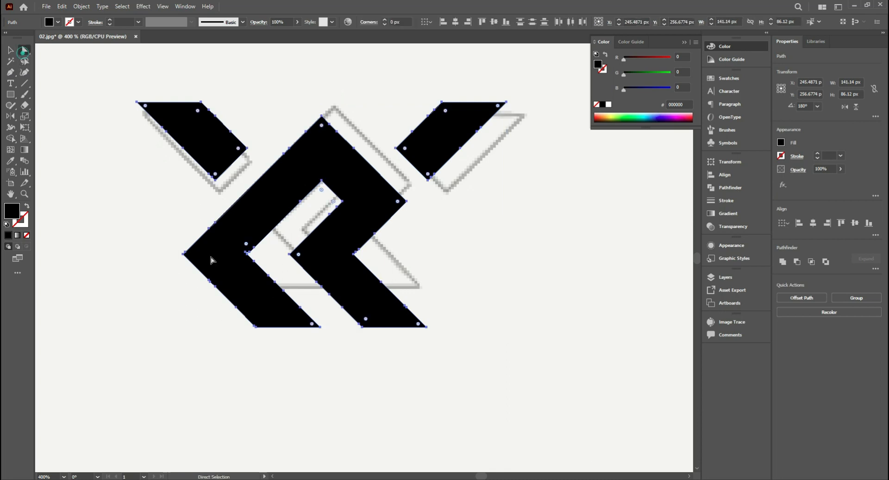
click(266, 248)
drag(250, 253, 248, 257)
click(266, 250)
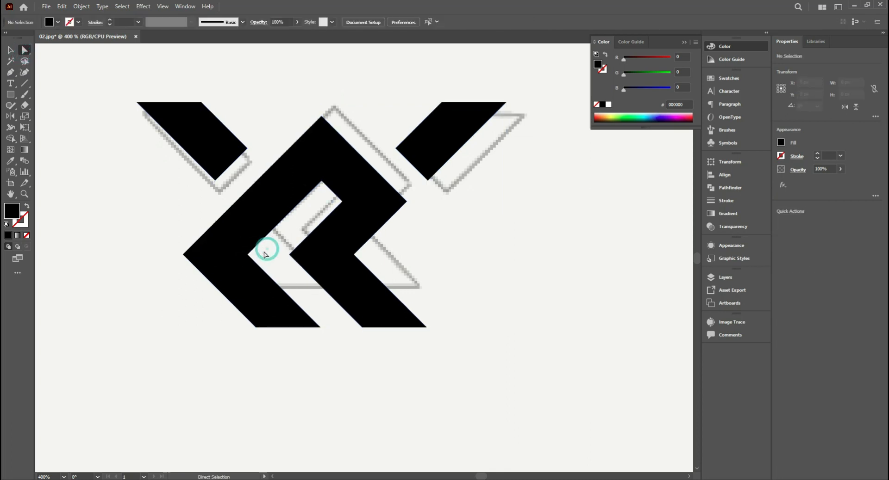
- Unite both wings and the central shape into one logo object with Pathfinder
scroll(274, 263, down, 1)
click(10, 50)
drag(106, 93, 493, 340)
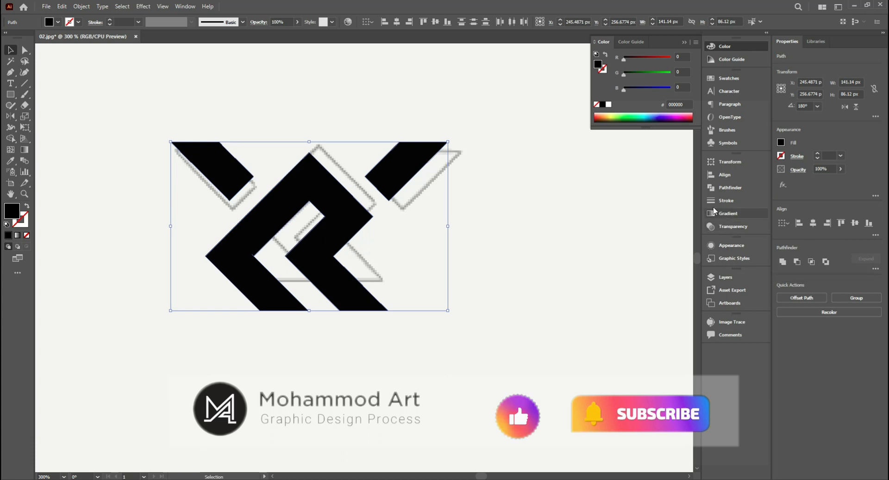
click(718, 188)
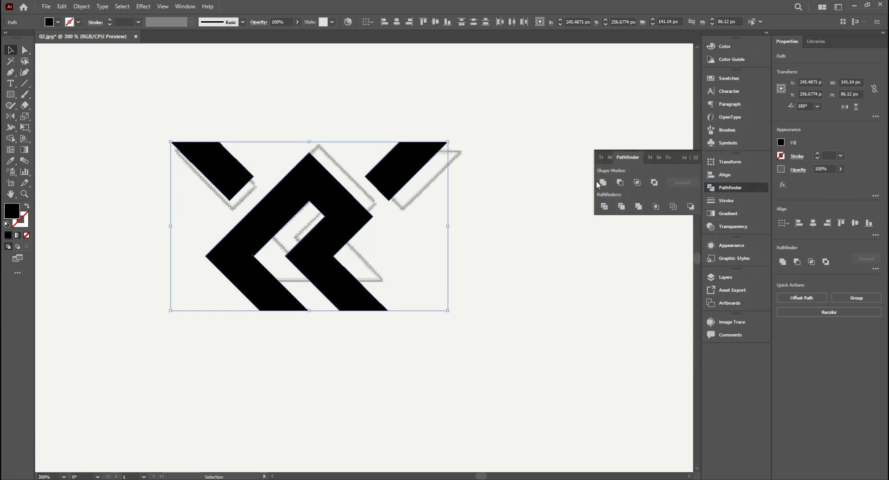
click(601, 182)
click(505, 193)
click(408, 172)
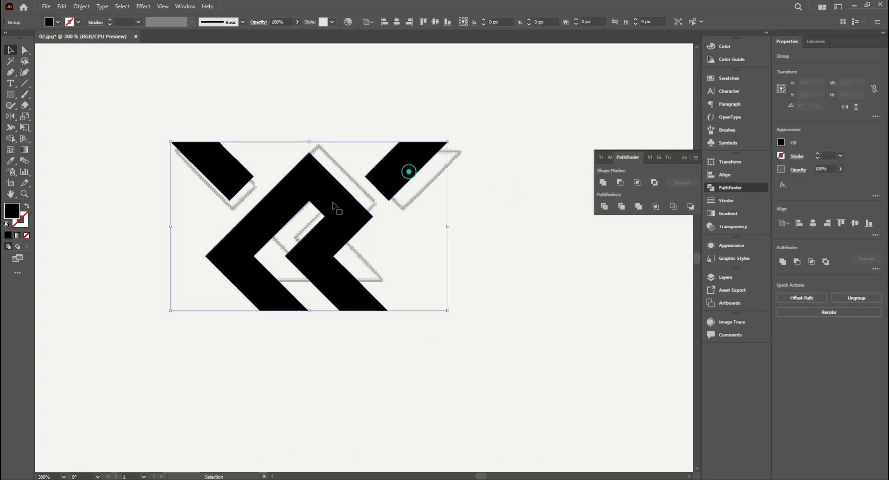
- Move the united logo to the left, mostly clear of the sketch
click(11, 51)
click(187, 90)
click(320, 195)
scroll(377, 249, down, 3)
drag(374, 245, 297, 246)
click(388, 233)
scroll(352, 241, up, 1)
click(317, 221)
click(301, 202)
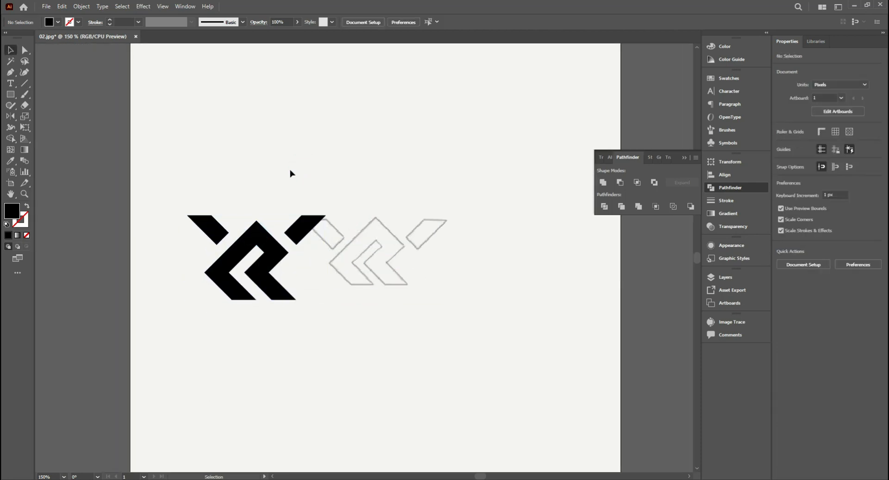
- Unlock all objects and delete the sketch image from the artboard
click(81, 6)
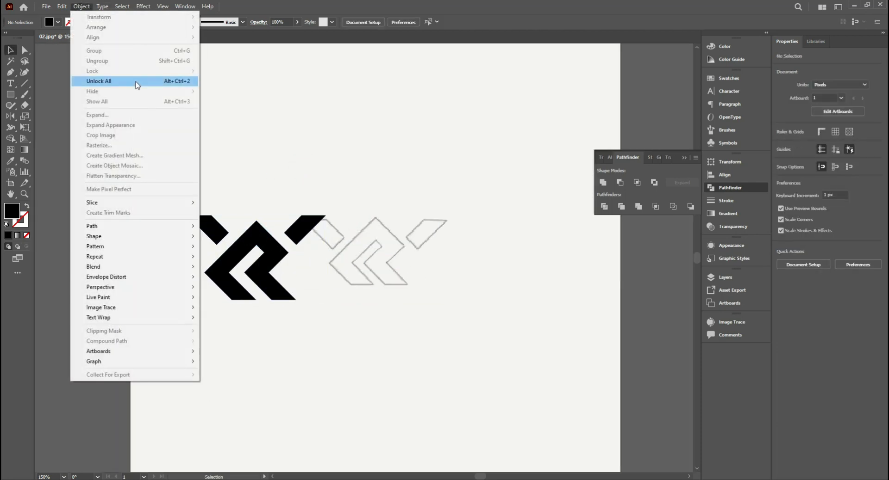
click(135, 82)
drag(105, 87, 313, 164)
scroll(372, 182, up, 1)
key(Delete)
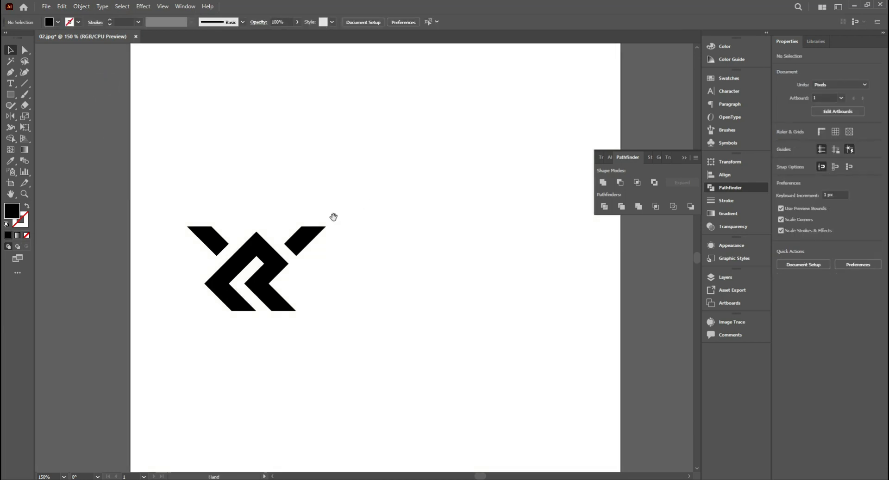
- Scale the logo down to about 132 × 80 px and place it at about X 247 px, Y 232 px on the artboard
drag(333, 217, 341, 215)
scroll(329, 241, down, 1)
drag(371, 246, 335, 245)
scroll(262, 249, down, 2)
scroll(262, 251, up, 3)
drag(260, 252, 379, 261)
click(457, 267)
drag(487, 265, 465, 262)
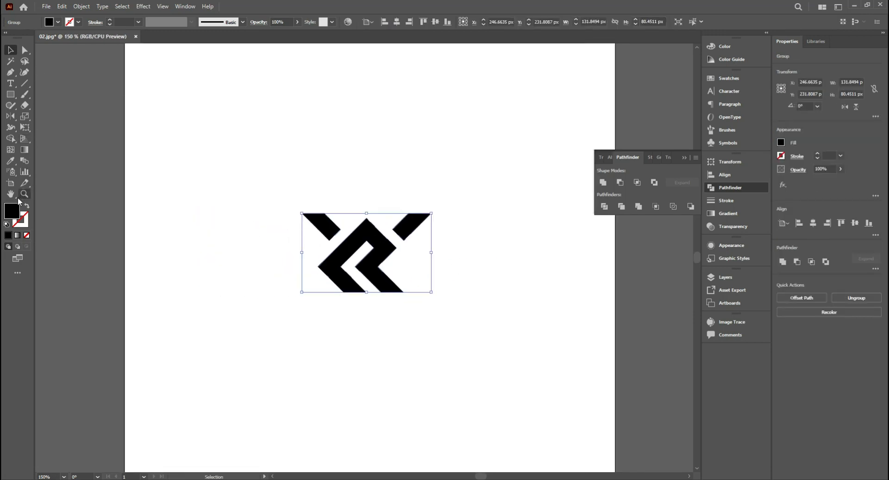
- Fill the logo with dark navy blue, about H 216°, S 80%, B 31%
double_click(13, 212)
drag(710, 220, 711, 187)
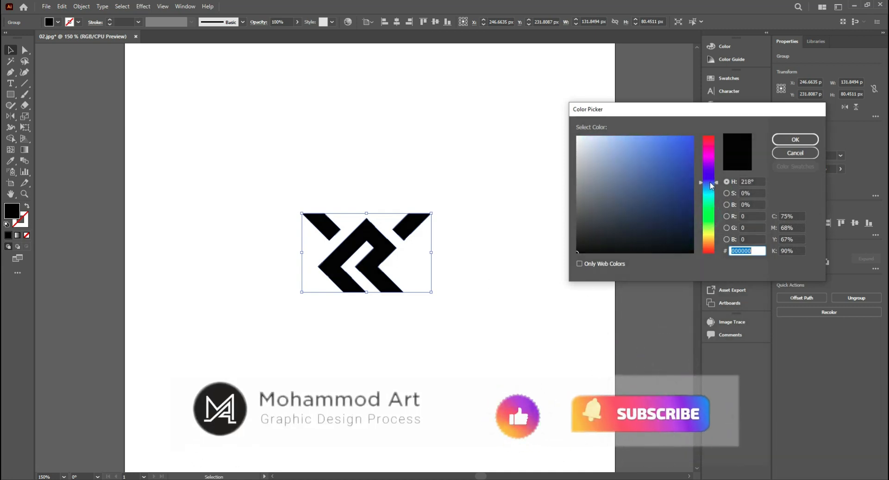
drag(682, 217, 681, 218)
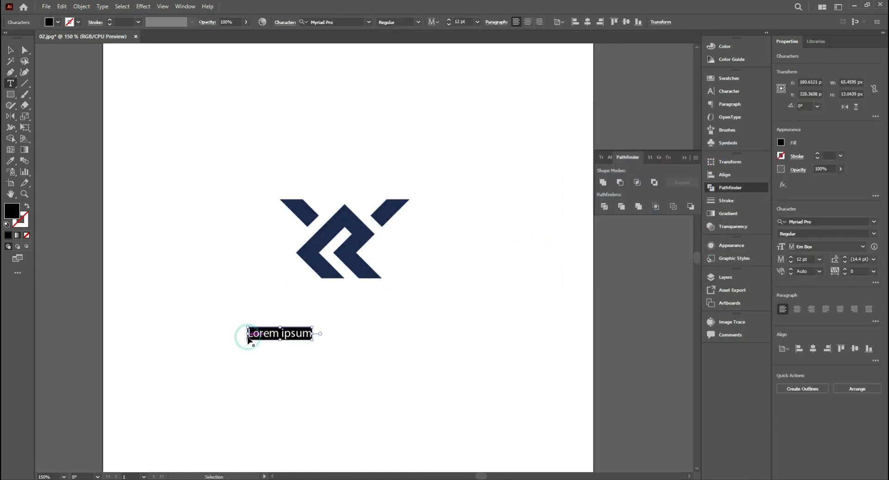
- Add the text "Royal Construction" below the logo and split "Construction" off into its own text object
text(Royal Construction)
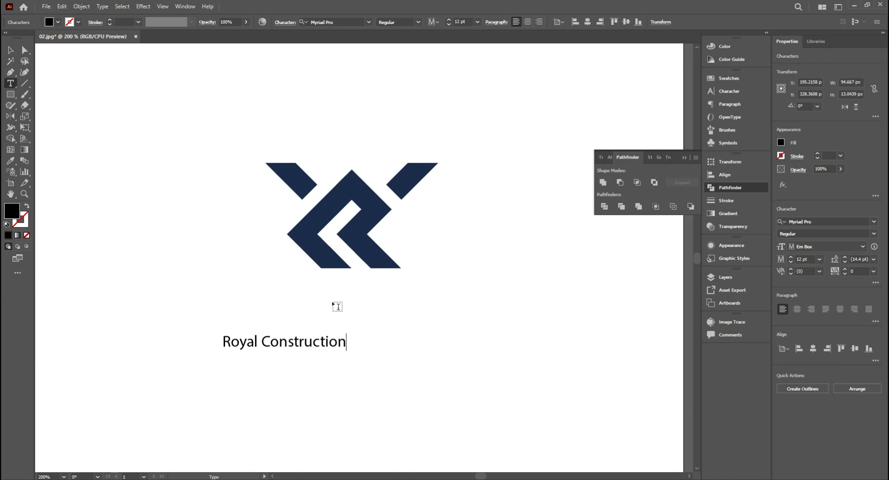
click(11, 84)
drag(262, 342, 401, 350)
click(10, 50)
key(ctrl+v)
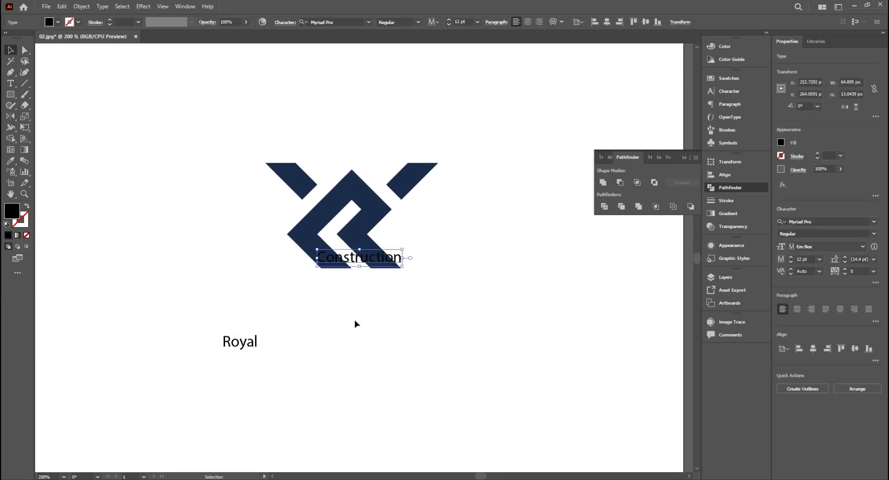
- Stack "Construction" beneath "Royal" under the logo and scale the words so "Royal" is the larger line
drag(266, 361, 267, 362)
drag(273, 339, 274, 340)
click(393, 305)
drag(290, 304, 344, 268)
click(292, 300)
click(411, 296)
drag(324, 315, 305, 342)
drag(319, 295, 319, 300)
- Set both words in the MicroSquare font and format them in all caps
click(369, 22)
drag(393, 356, 312, 319)
click(347, 125)
click(407, 296)
drag(370, 354, 296, 308)
click(735, 94)
click(603, 197)
click(486, 293)
- Change both words' font to Lato Bold and enlarge "ROYAL" to about 44.45 pt
click(342, 319)
shift+click(342, 342)
click(346, 23)
text(mon)
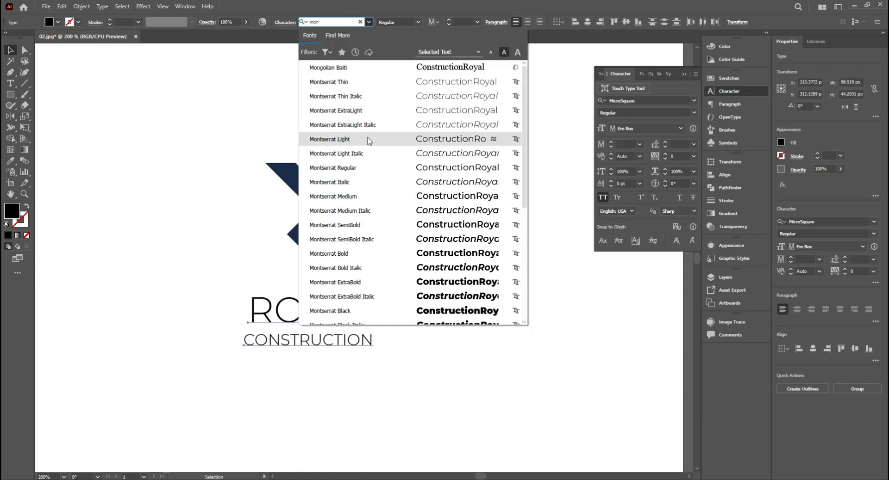
click(365, 168)
text(lato)
click(321, 153)
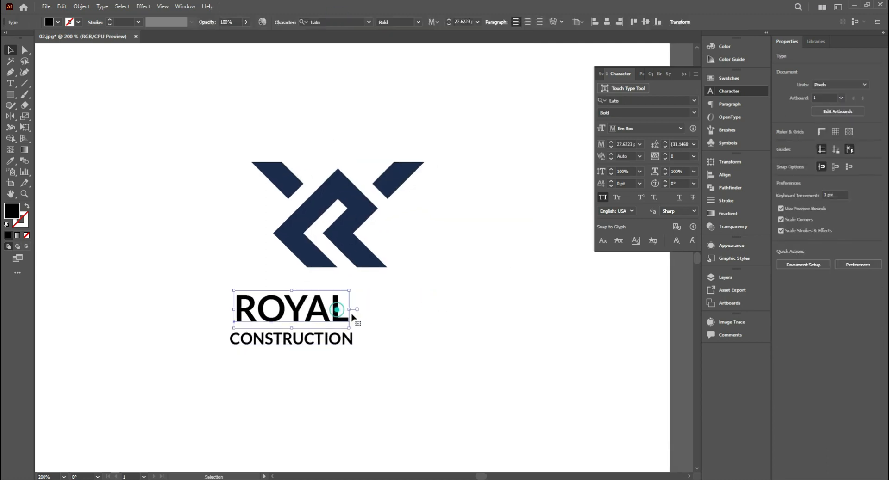
drag(354, 322, 423, 335)
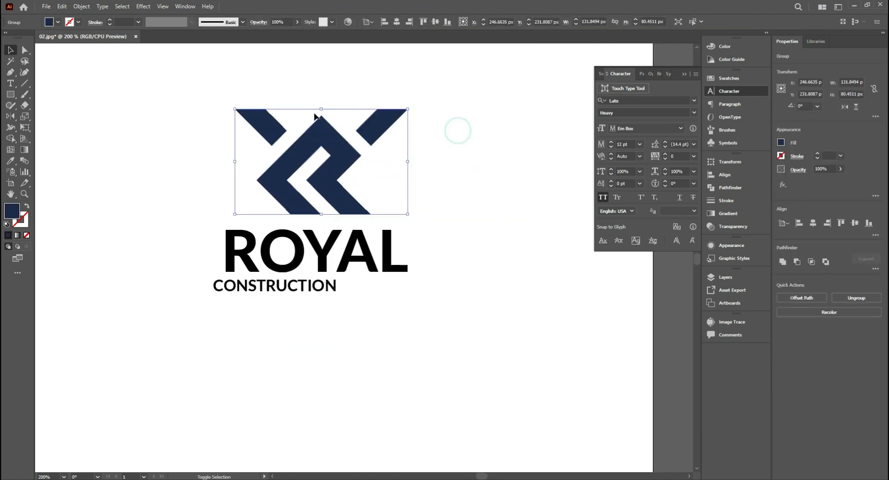
- Set "ROYAL" in Lato Heavy at about 28.14 pt with 60 tracking and fit it under the resized logo mark
drag(406, 110, 377, 145)
click(360, 266)
drag(412, 245, 348, 250)
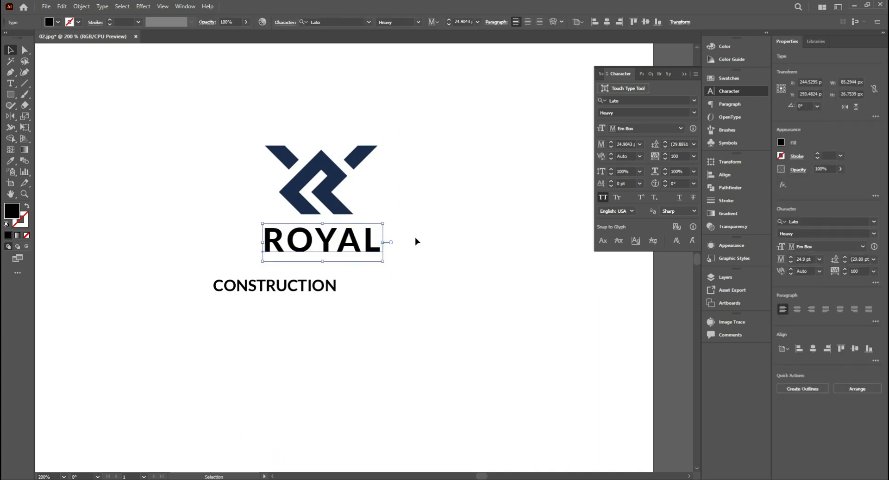
drag(352, 256, 456, 190)
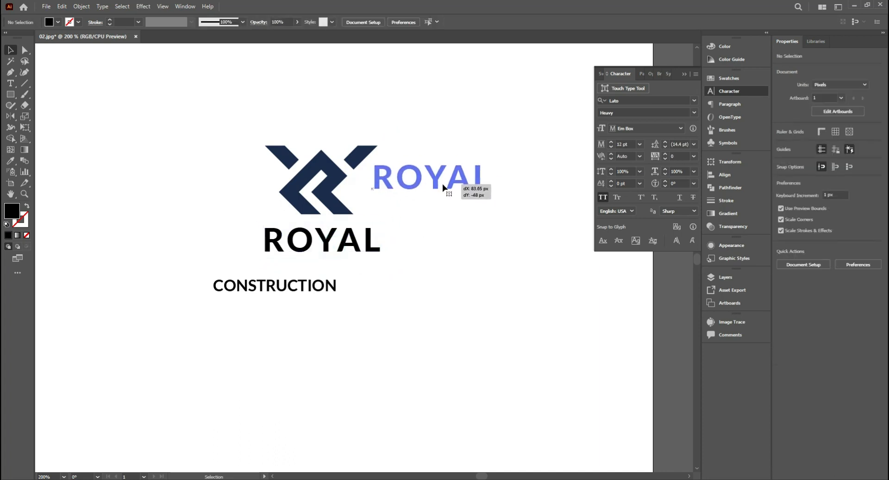
click(428, 174)
- Place "CONSTRUCTION" directly beneath "ROYAL" in Lato Regular and widen its letter spacing
drag(313, 287, 363, 268)
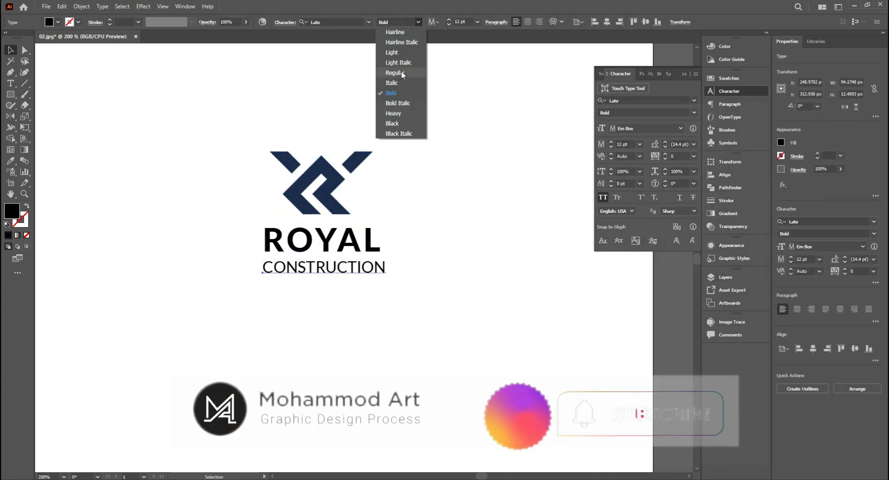
click(401, 71)
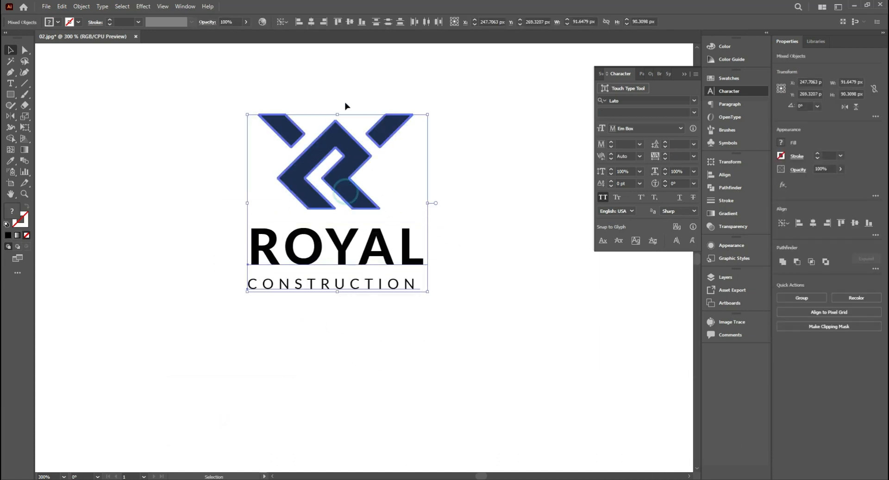
click(361, 74)
key(ctrl+equal)
key(ctrl+equal)
click(317, 283)
scroll(313, 308, down, 2)
click(307, 341)
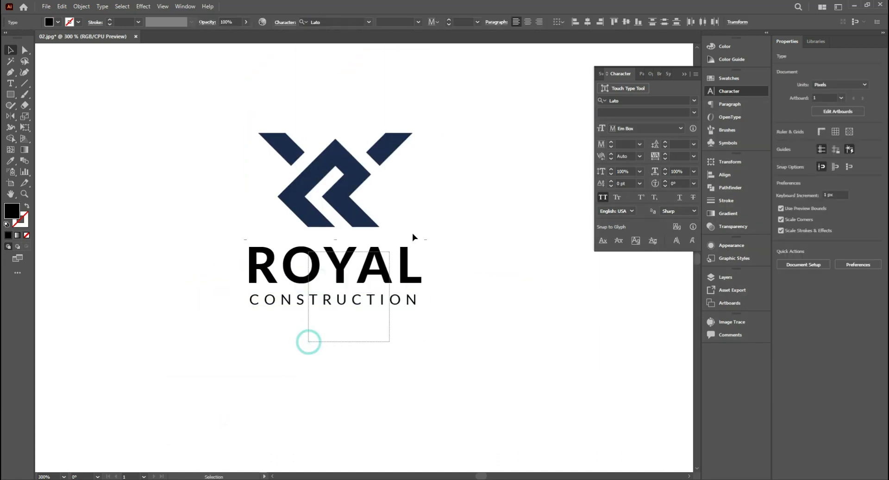
- Fine-tune the letter spacing of "CONSTRUCTION" to match the width of "ROYAL" and centre the words under the logo mark
click(405, 297)
key(alt+Right)
key(alt+Right)
key(alt+Right)
drag(377, 347, 402, 226)
click(390, 267)
click(314, 23)
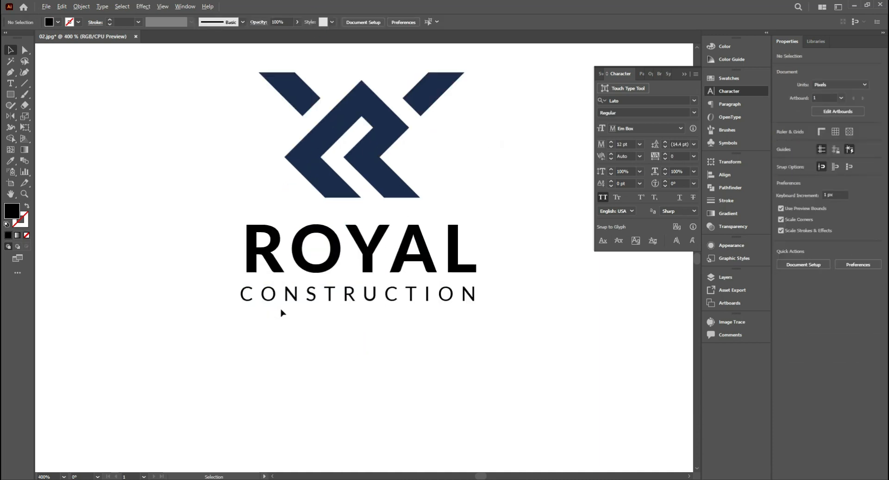
click(278, 327)
key(ctrl+1)
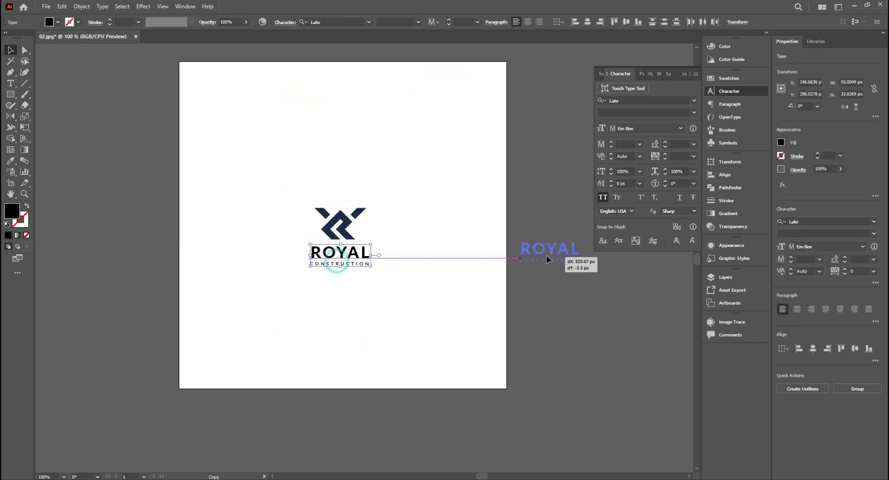
- Keep a live-text copy of both words beside the artboard and convert the originals to outlines
drag(547, 259, 547, 258)
key(ctrl+equal)
key(ctrl+equal)
drag(393, 312, 460, 210)
drag(481, 195, 426, 238)
right_click(426, 237)
click(448, 314)
key(ctrl+equal)
key(ctrl+equal)
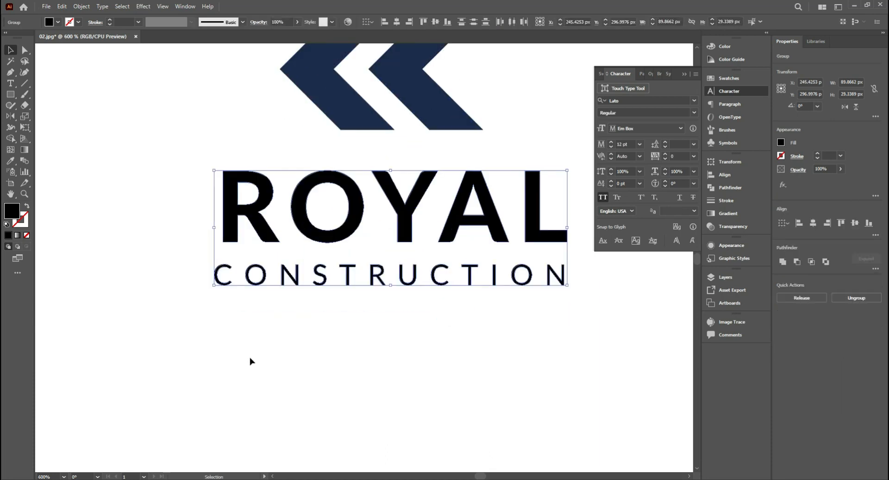
- Align the outlined "ROYAL" and "CONSTRUCTION" and scale them so both words start and end at the same width
click(257, 235)
click(384, 23)
click(431, 306)
drag(460, 327, 416, 344)
drag(437, 352, 517, 234)
click(525, 295)
scroll(529, 300, up, 1)
drag(526, 293, 519, 294)
click(540, 245)
drag(396, 329, 413, 339)
click(402, 231)
- Cut the crossbar out of the A in "ROYAL" with a Pen shape and Shape Builder, and delete the leftover anchor points
click(24, 72)
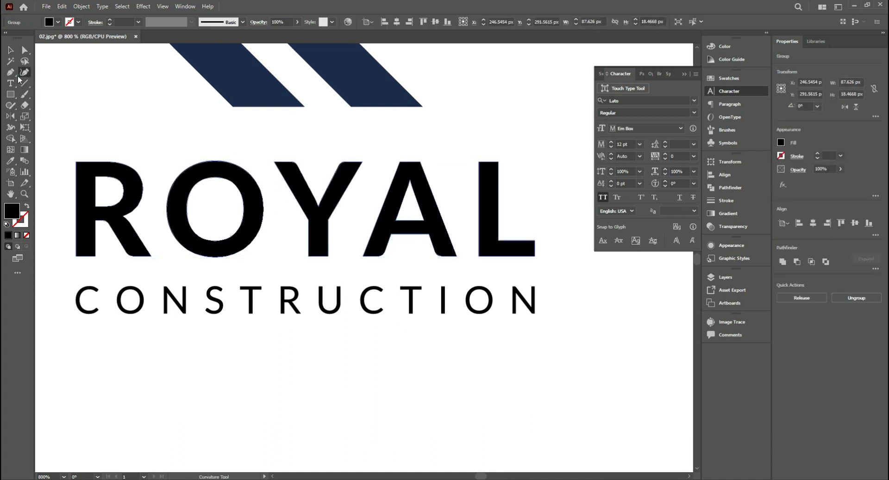
ctrl+click(409, 220)
drag(409, 224, 409, 246)
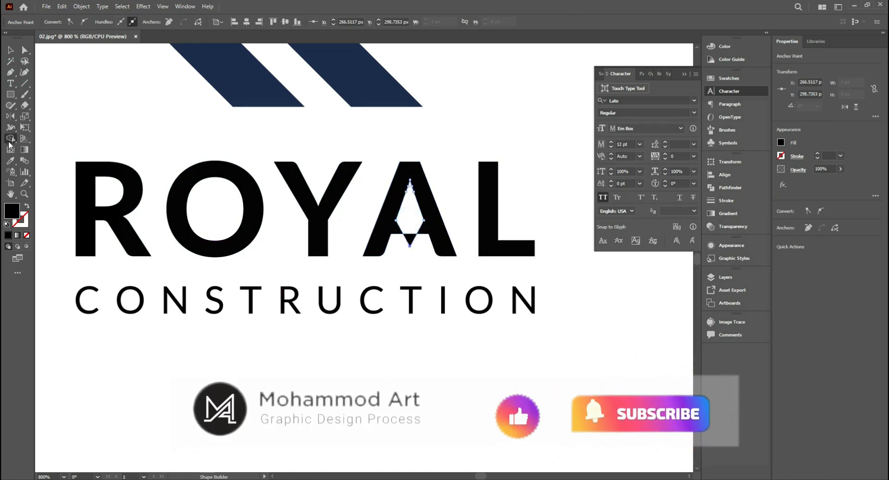
drag(412, 207, 446, 252)
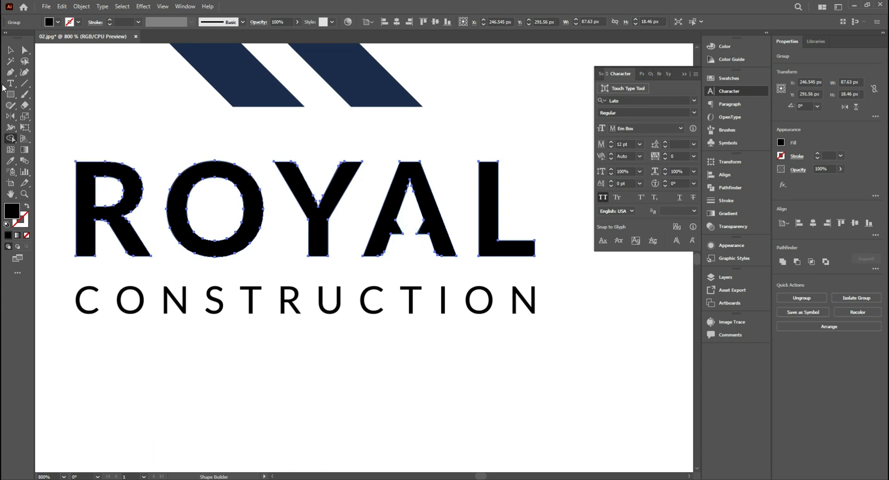
ctrl+click(403, 232)
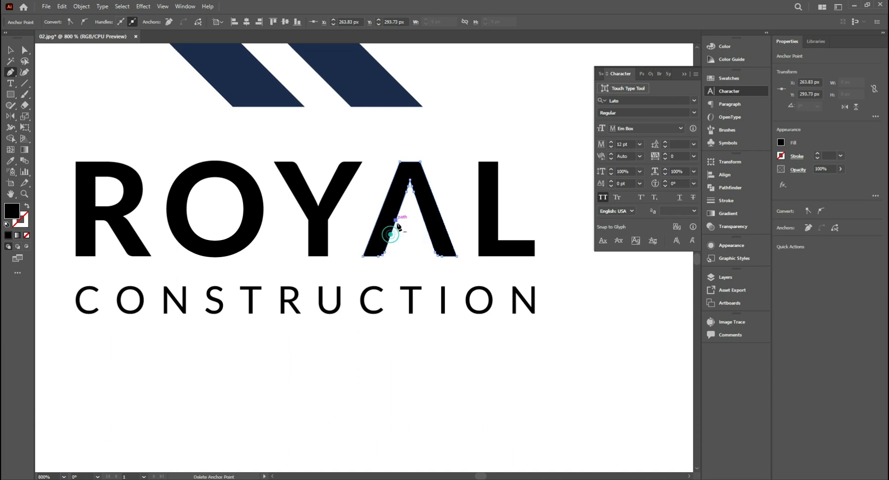
click(266, 133)
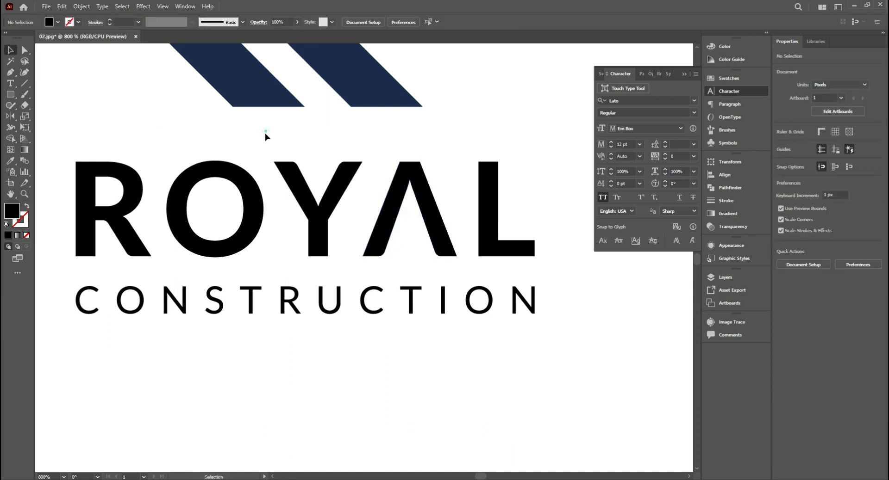
- Give the outlined words the mark's navy fill and group them with the mark
scroll(266, 133, down, 4)
right_click(362, 169)
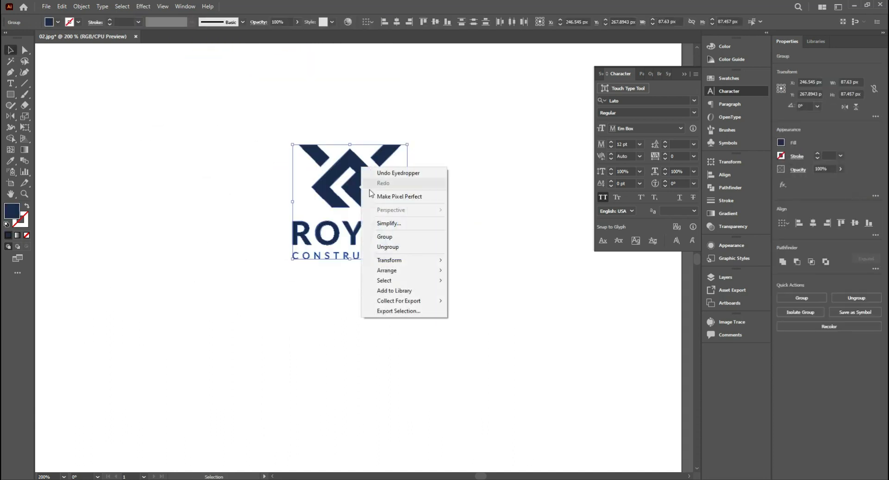
click(383, 237)
- Move the grouped logo to the left part of the artboard and enlarge it to about 124.56 px wide
scroll(389, 232, down, 1)
drag(368, 192, 244, 192)
click(289, 137)
click(258, 232)
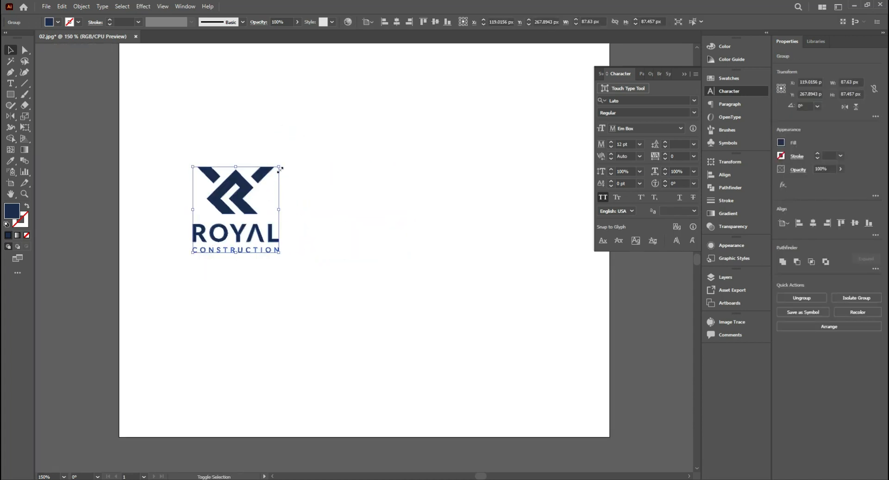
drag(284, 169, 293, 145)
click(320, 140)
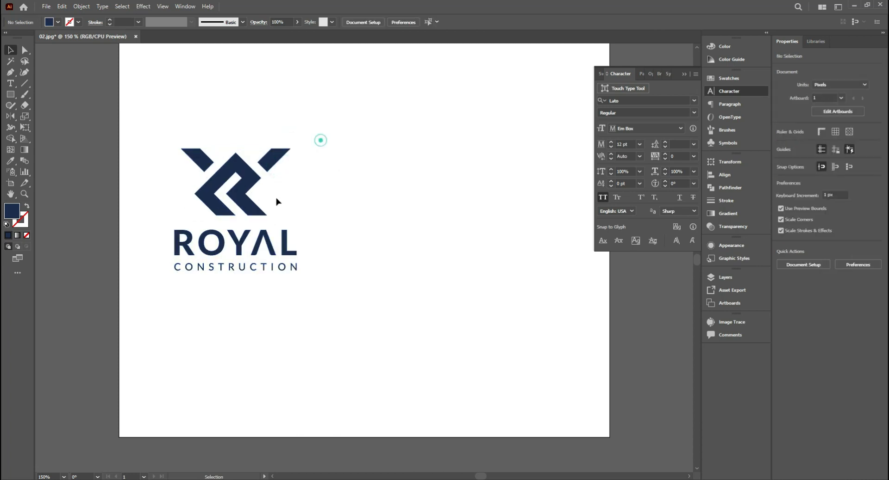
- Duplicate the stacked logo to its right, ungroup the copy and place its words beside the mark
drag(246, 202, 445, 167)
right_click(447, 159)
click(477, 238)
drag(523, 137, 388, 200)
drag(525, 216, 494, 191)
click(283, 163)
drag(560, 186, 457, 195)
- Fine-tune the size and vertical position of the words and mark in the horizontal logo version
scroll(425, 194, up, 3)
click(455, 195)
click(258, 131)
click(256, 151)
drag(258, 140, 258, 148)
drag(256, 187, 257, 192)
click(334, 250)
scroll(333, 240, down, 2)
drag(334, 252, 359, 251)
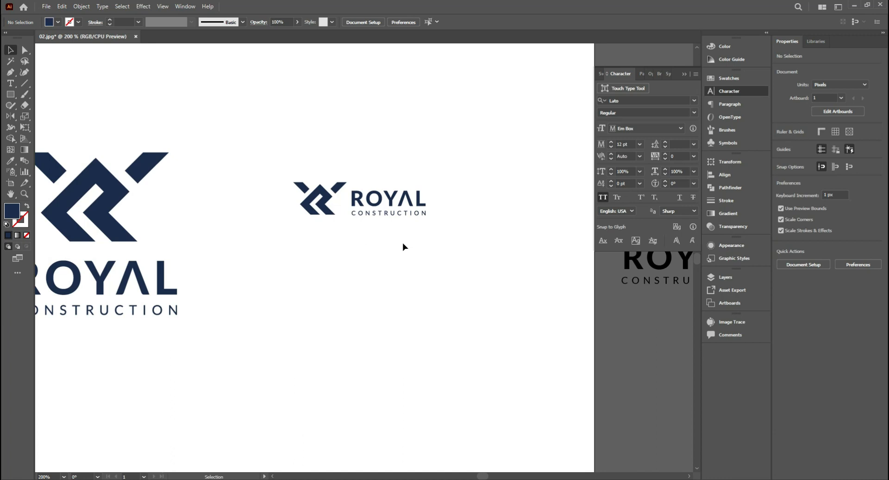
- Group the mark and words of the horizontal logo and move the group above the artboard
drag(307, 235, 340, 165)
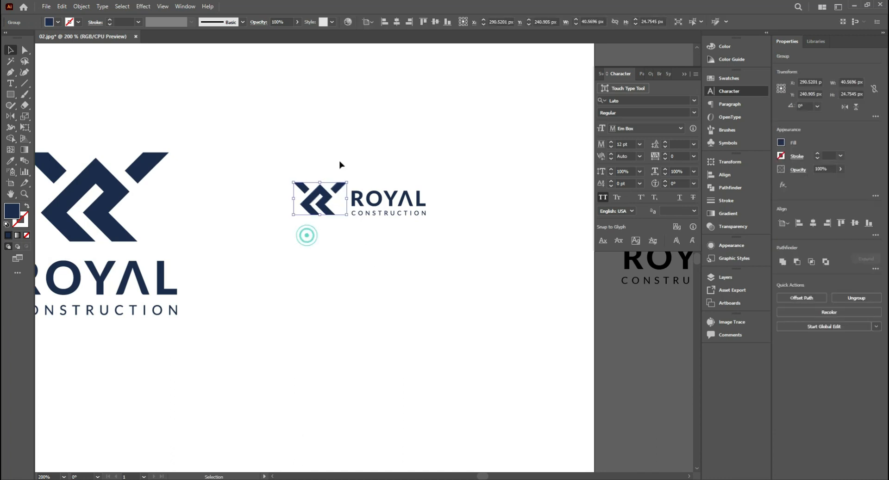
click(341, 165)
drag(460, 149, 281, 239)
key(ctrl+g)
click(345, 268)
drag(369, 266, 444, 76)
scroll(474, 294, down, 2)
click(445, 151)
- Move the stacked logo off the artboard, enlarged to about 148.5 px wide, and draw a full-height navy rectangle over the artboard's left two thirds
click(337, 268)
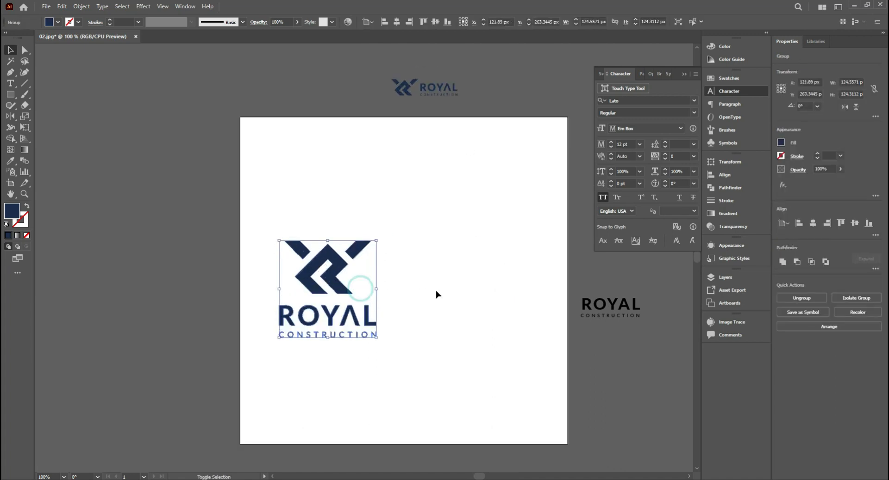
drag(324, 278, 152, 138)
drag(281, 164, 242, 111)
key(m)
drag(156, 68, 366, 394)
key(v)
- Recolour the stacked logo with the pale gold fill #fcd381
click(69, 87)
double_click(12, 211)
click(708, 241)
click(634, 137)
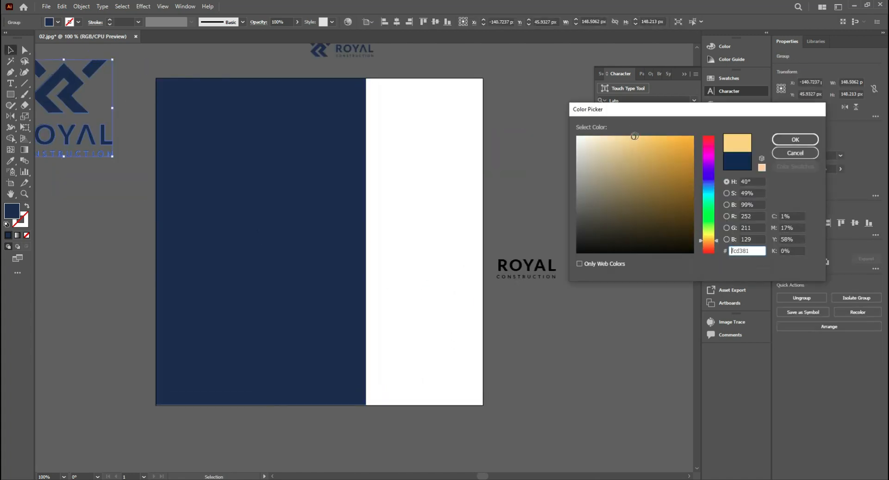
click(795, 140)
- Centre the gold stacked logo on the navy rectangle horizontally and vertically and bring it to the front
shift+click(287, 145)
click(396, 22)
click(435, 21)
right_click(324, 134)
click(458, 331)
- Draw a rectangle about 179 × 257 px over the artboard's upper right area and duplicate it to fill the area below
drag(368, 94, 483, 265)
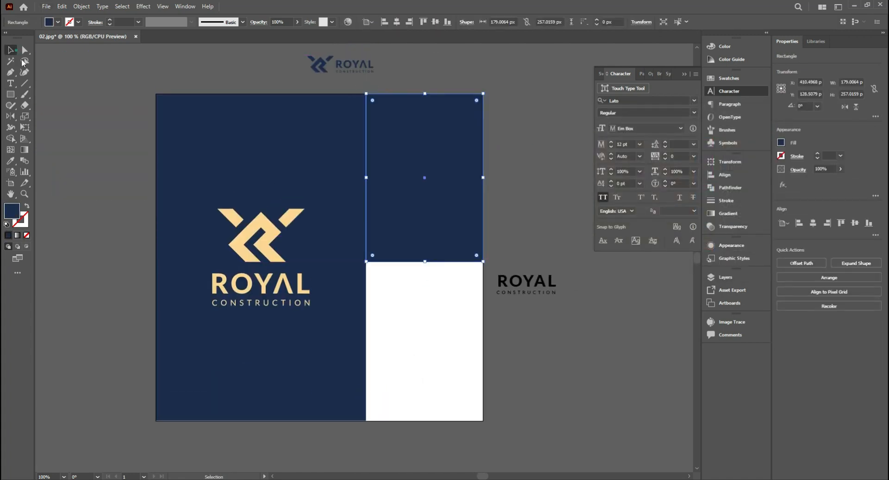
key(v)
drag(429, 248, 428, 415)
- Try a pale cream fill on the lower right rectangle
click(261, 224)
click(11, 50)
double_click(12, 212)
click(582, 136)
click(795, 140)
- Fill the upper right rectangle with white and the lower right one with light grey
click(453, 190)
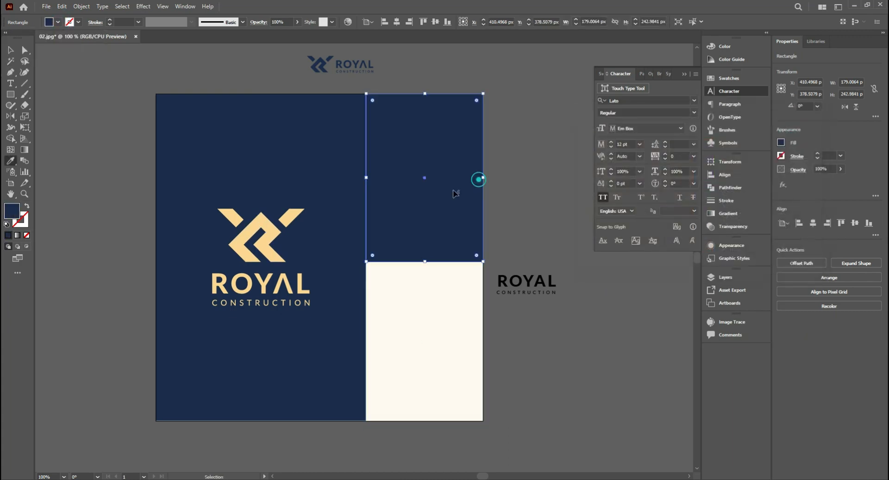
double_click(12, 211)
double_click(12, 212)
click(577, 154)
click(794, 140)
click(559, 168)
- Place the horizontal logo on the white rectangle in front of the background and copy it onto the light grey rectangle
drag(336, 79, 416, 192)
drag(500, 319, 444, 259)
right_click(484, 248)
click(602, 382)
click(431, 191)
scroll(430, 193, down, 1)
drag(403, 159, 403, 319)
key(ctrl+minus)
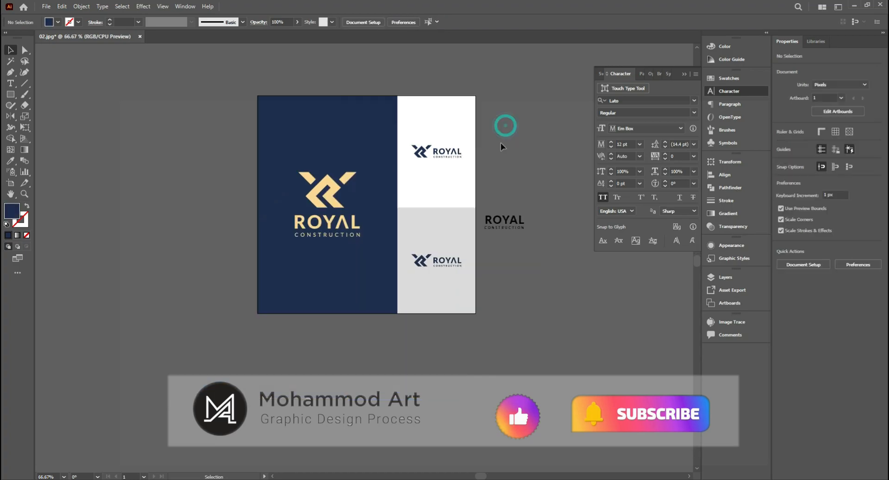